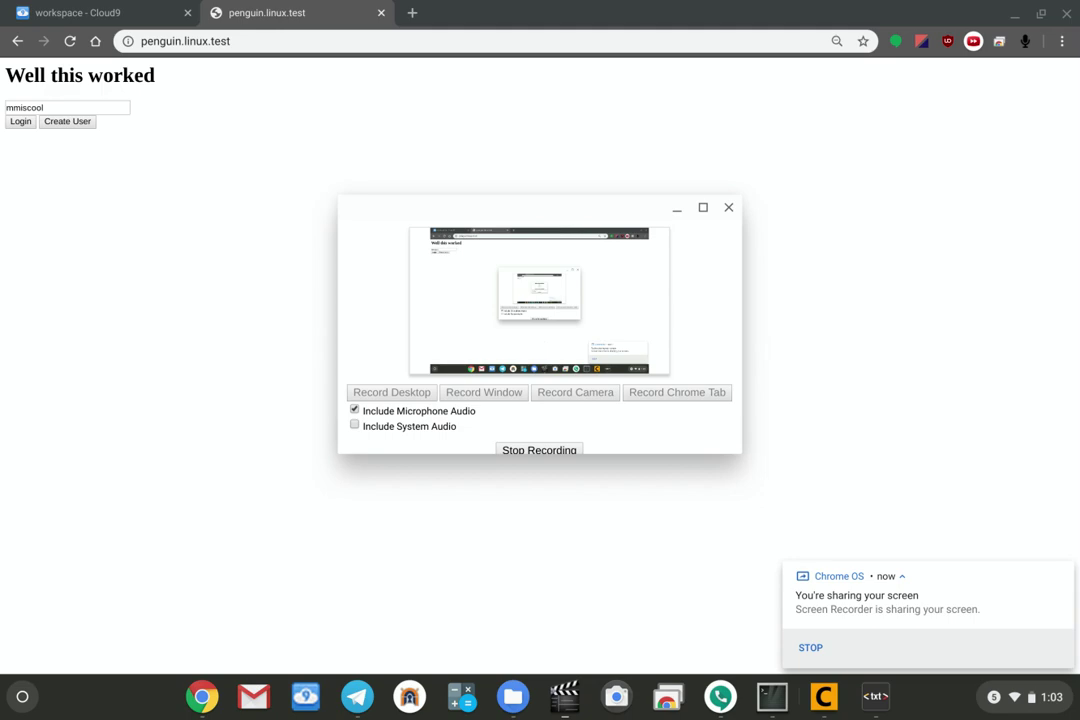
Check the terminal window, then return to the FreeCAD Cloud login page in the browser.
{"action": "left_click", "coordinate": [678, 210]}
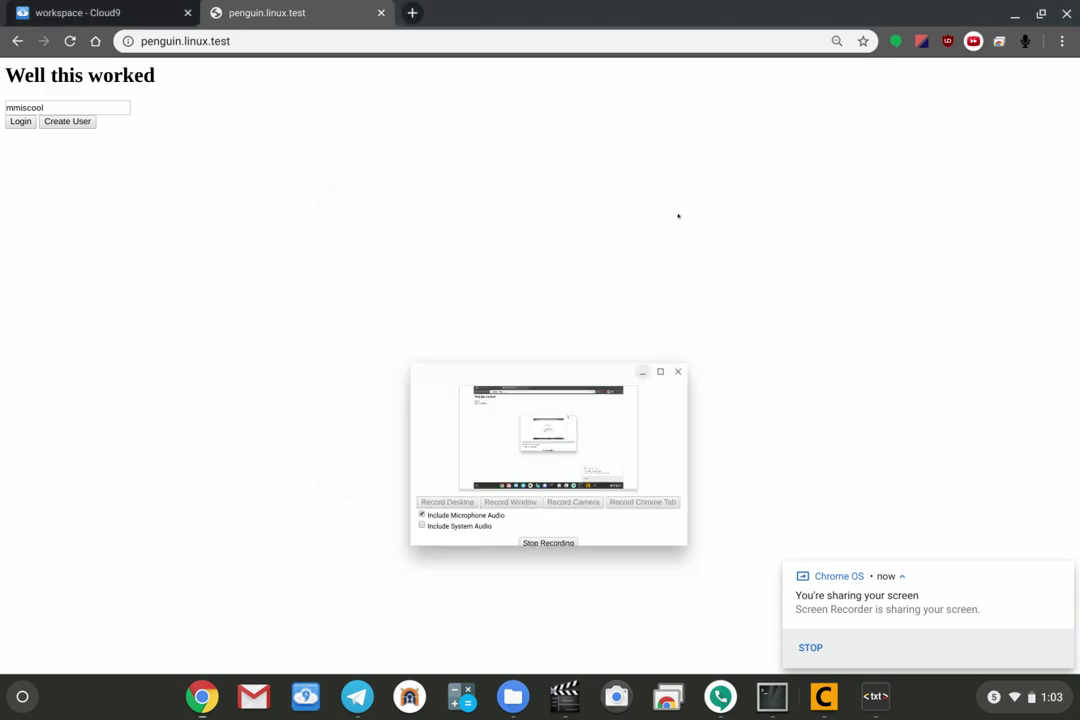
{"action": "left_click", "coordinate": [785, 705]}
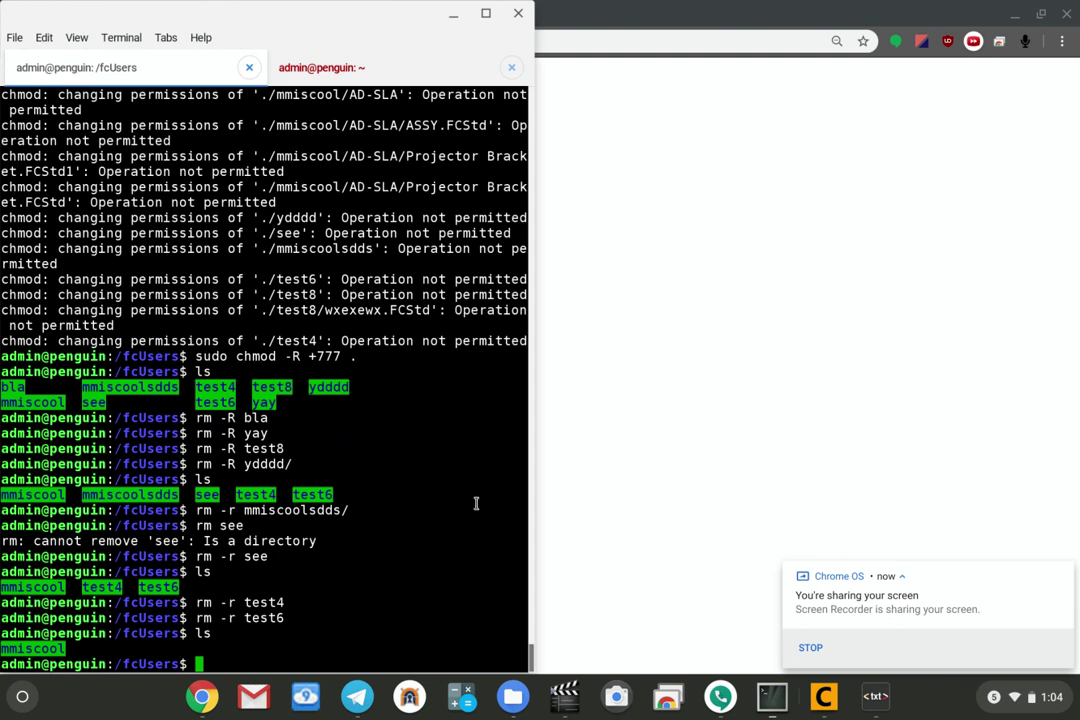
{"action": "left_click", "coordinate": [709, 357]}
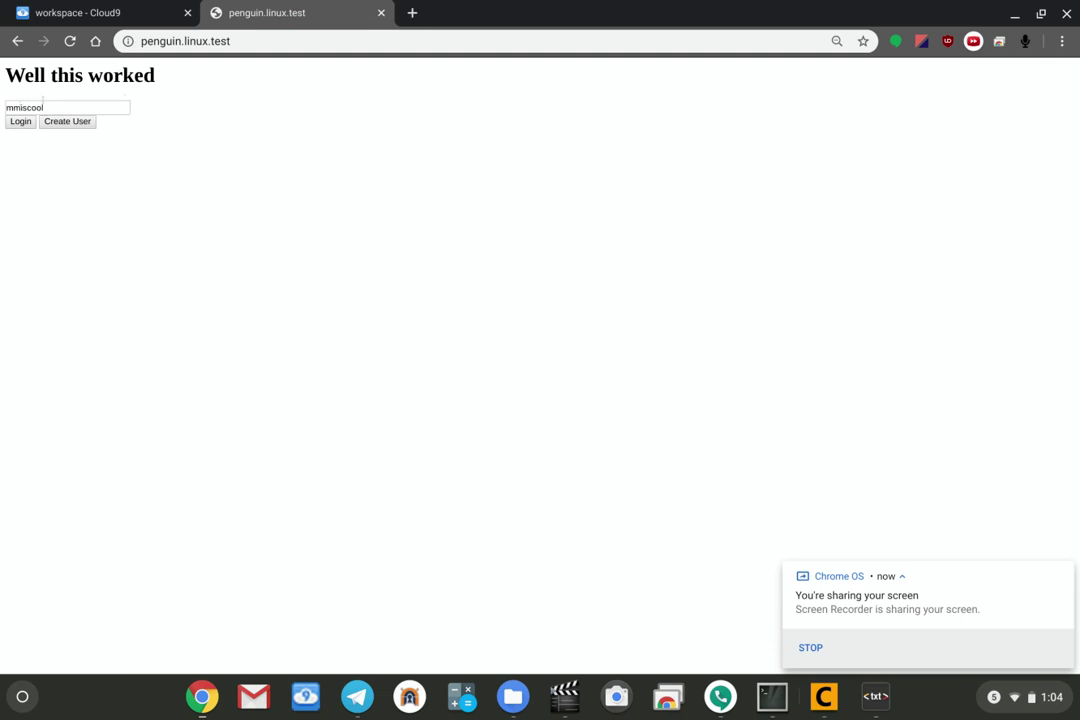
Replace the prefilled username with 'test', create the user, and dismiss the confirmation.
{"action": "left_click_drag", "start_coordinate": [49, 104], "coordinate": [1, 104]}
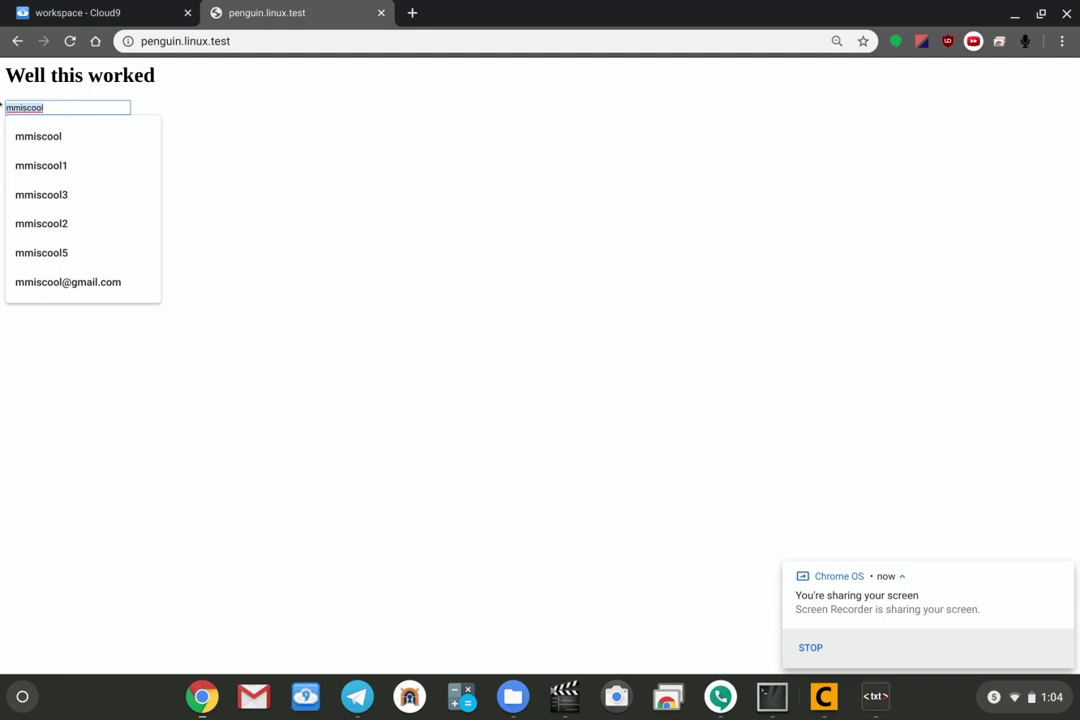
{"action": "key", "text": "BackSpace"}
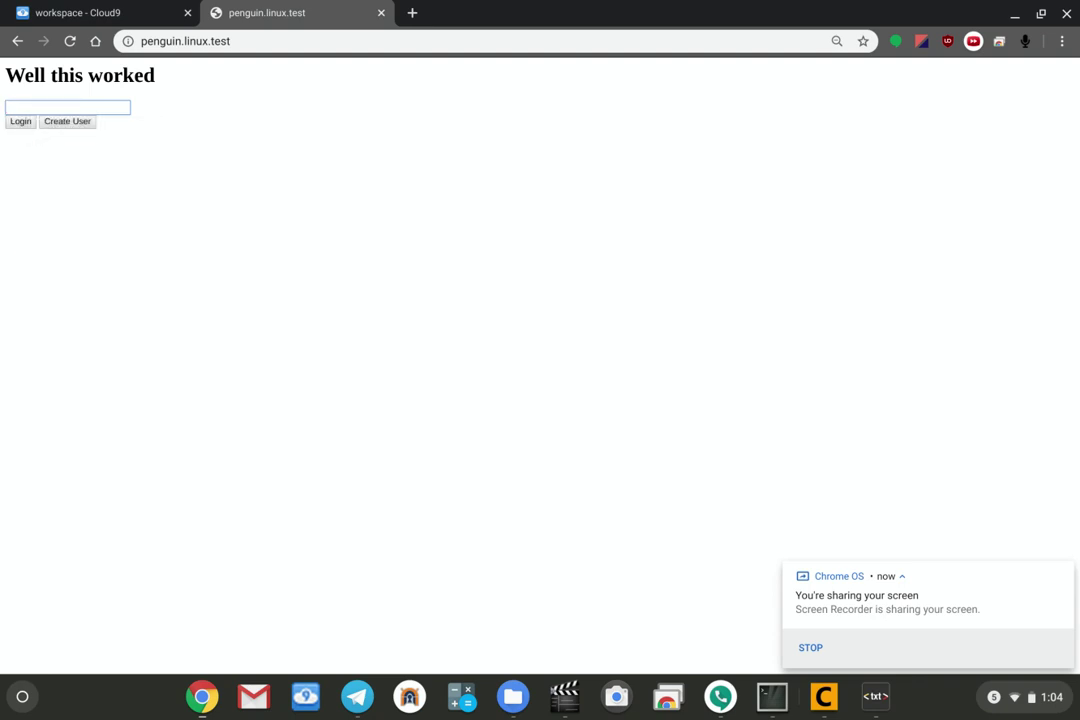
{"action": "type", "text": "test"}
{"action": "left_click", "coordinate": [86, 121]}
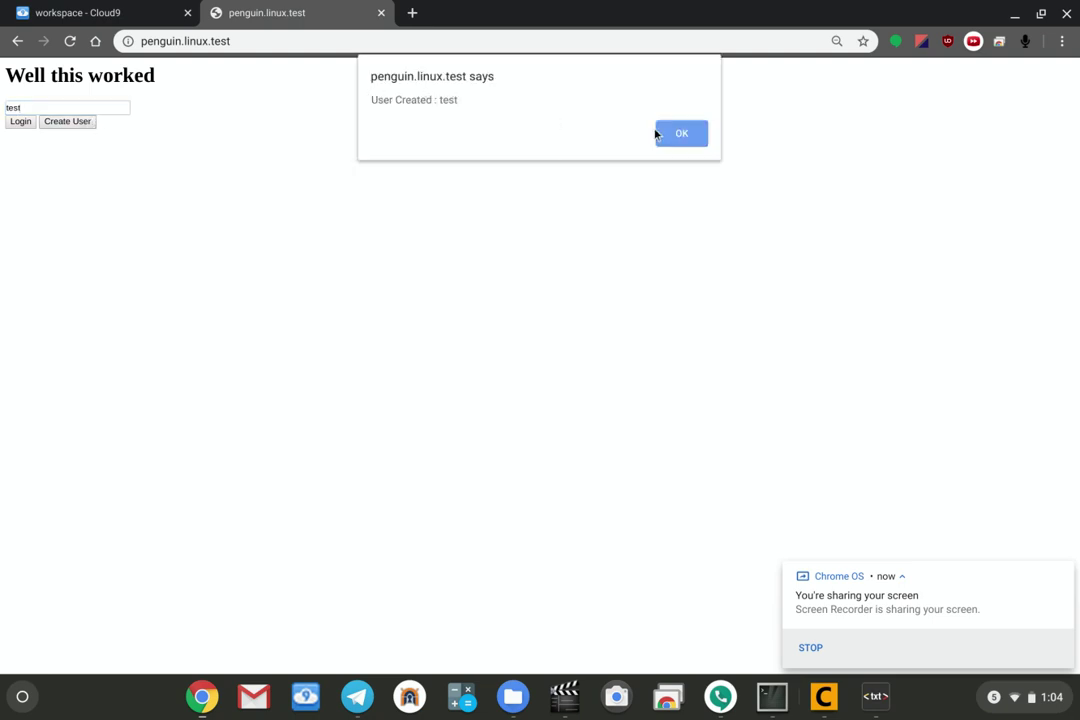
{"action": "left_click", "coordinate": [678, 138]}
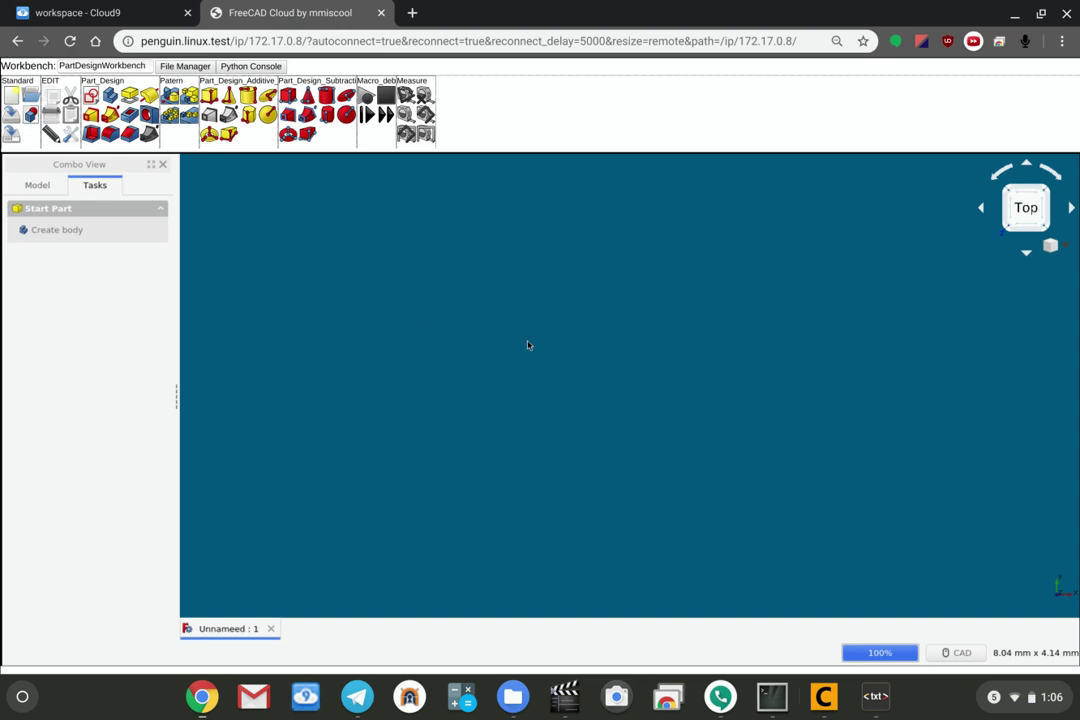
{"action": "left_click", "coordinate": [769, 690]}
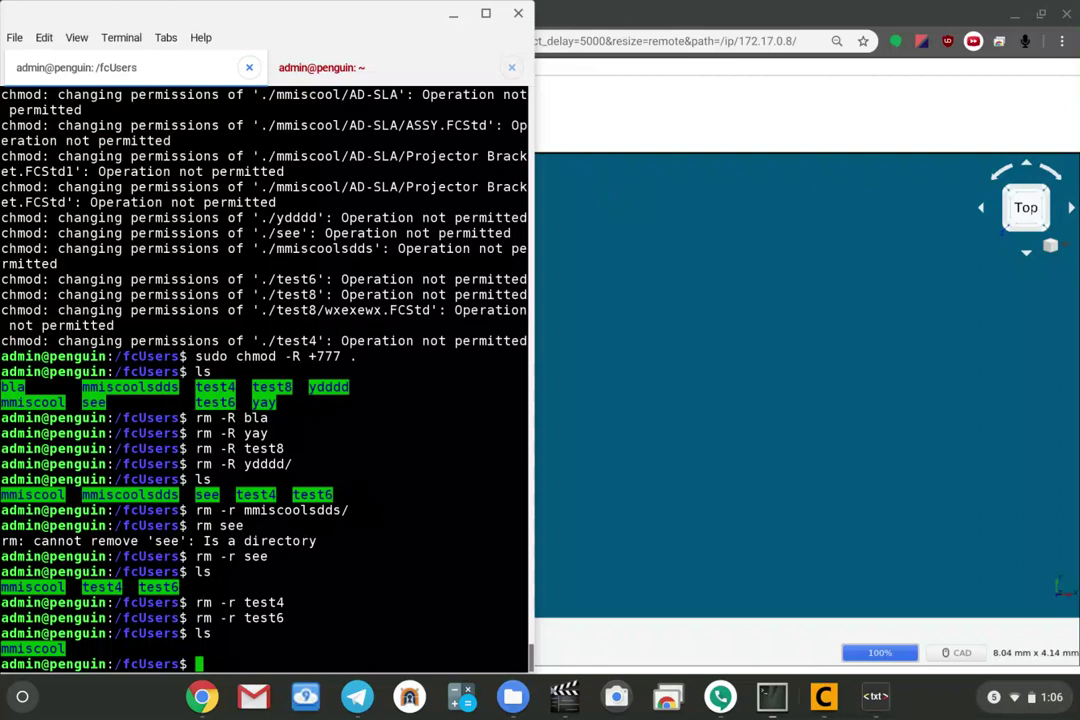
{"action": "left_click", "coordinate": [622, 14]}
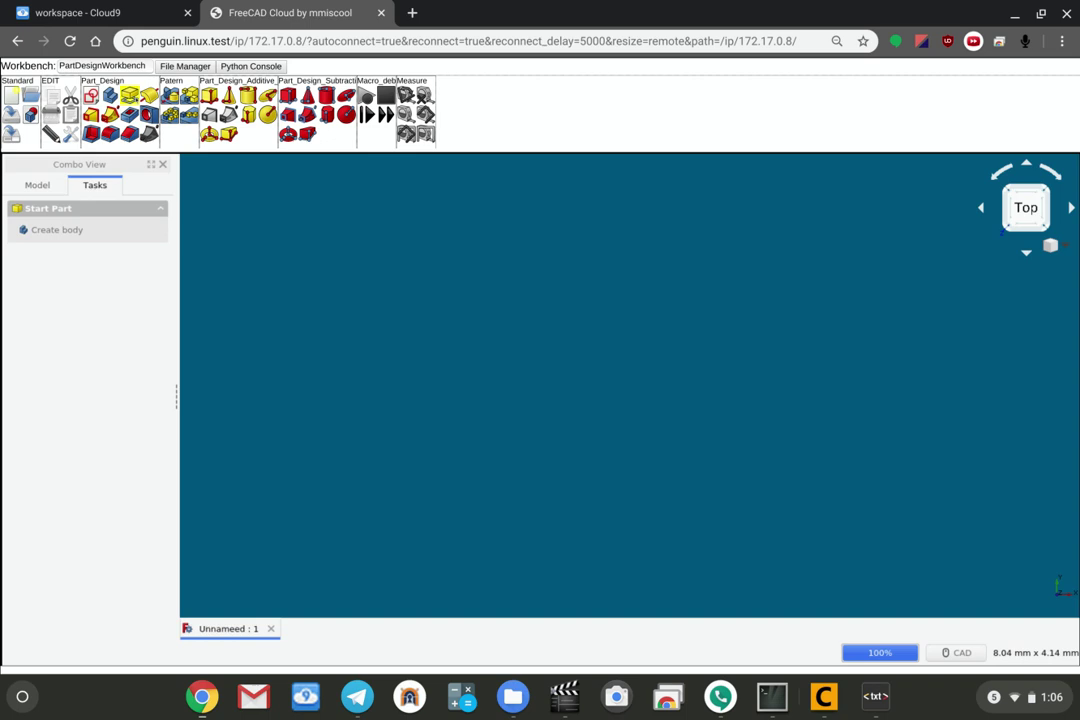
{"action": "left_click", "coordinate": [128, 65]}
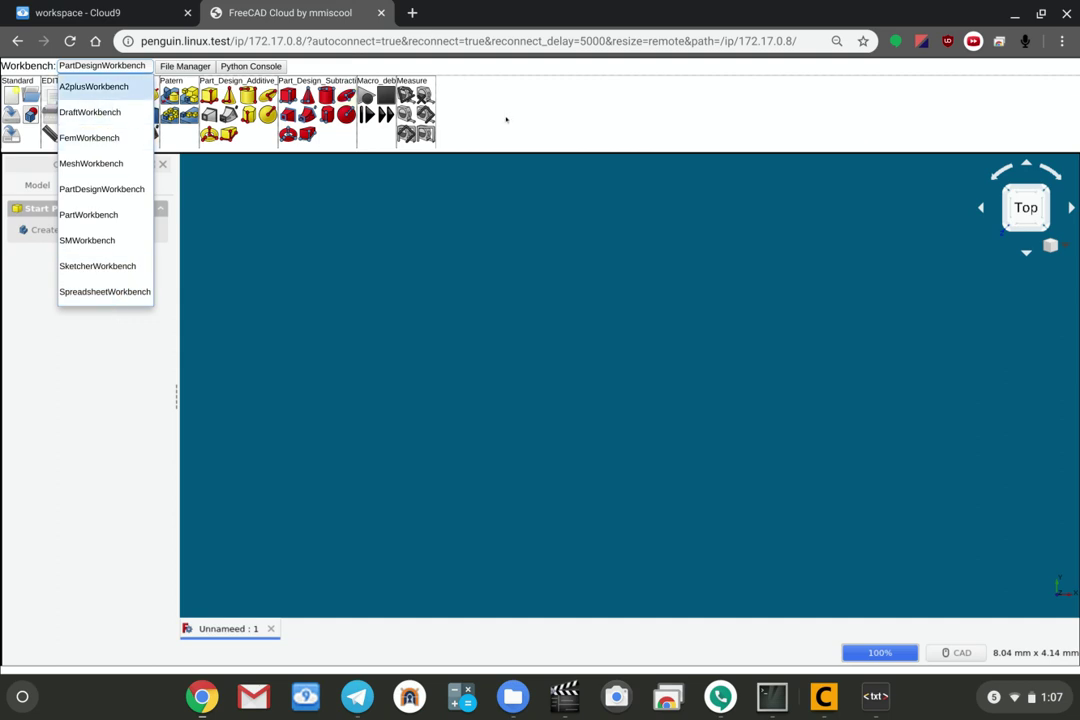
{"action": "key", "text": "Escape"}
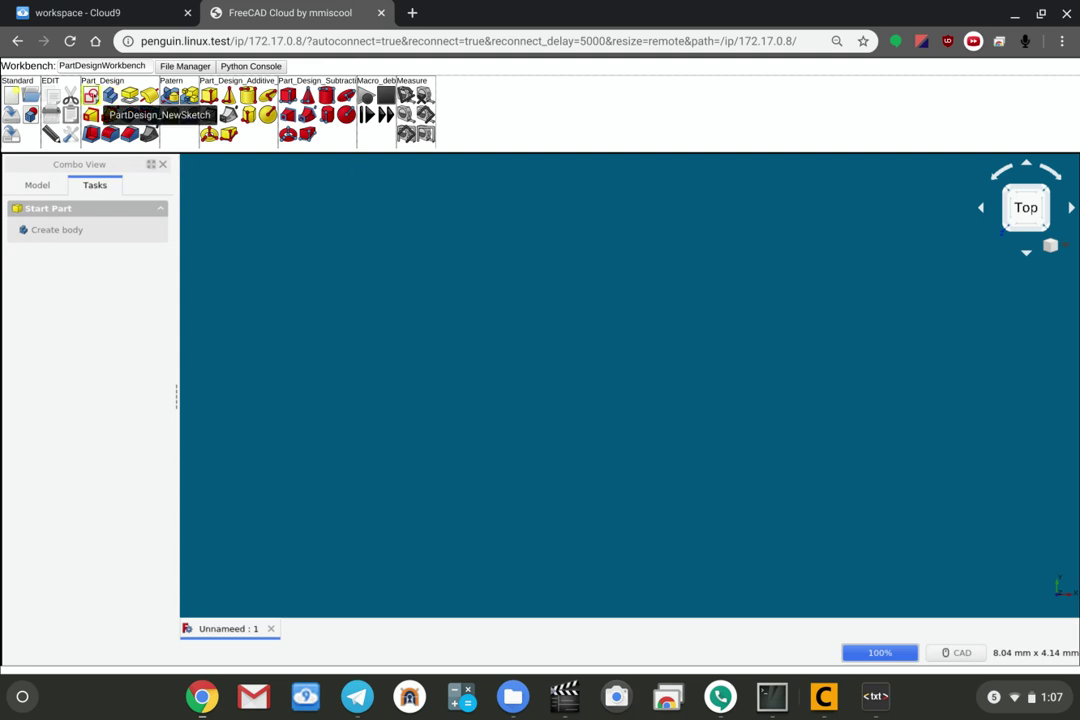
Start a sketch on XY_Plane and draw a rectangle from the origin up and to the left.
{"action": "left_click", "coordinate": [91, 95]}
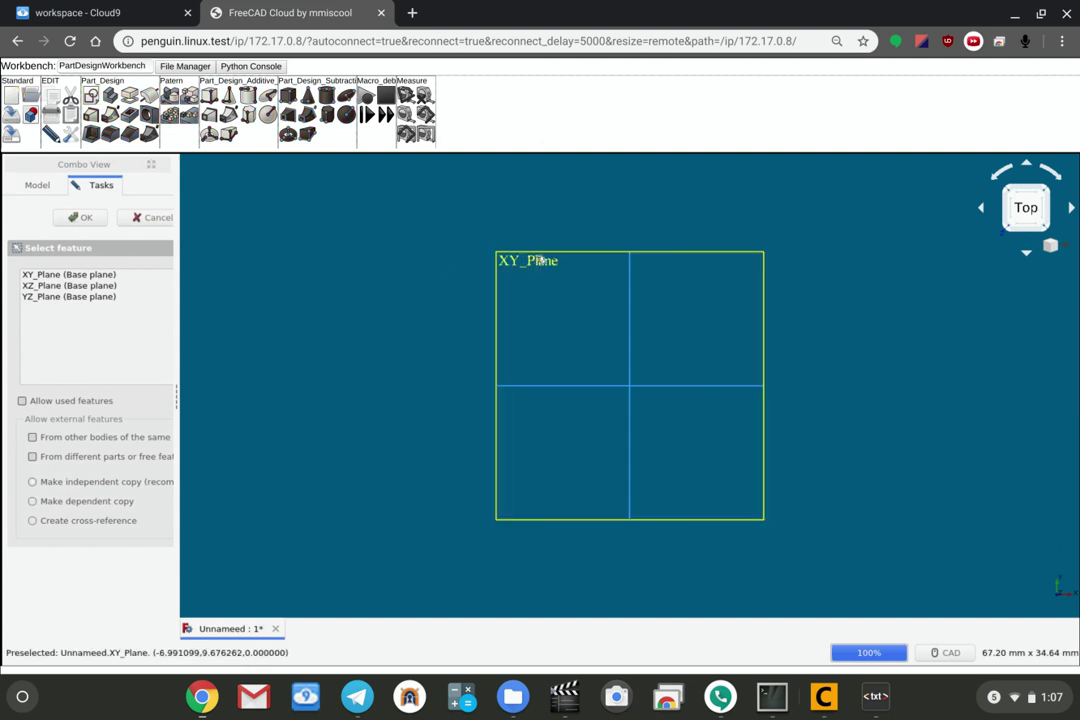
{"action": "left_click", "coordinate": [538, 260]}
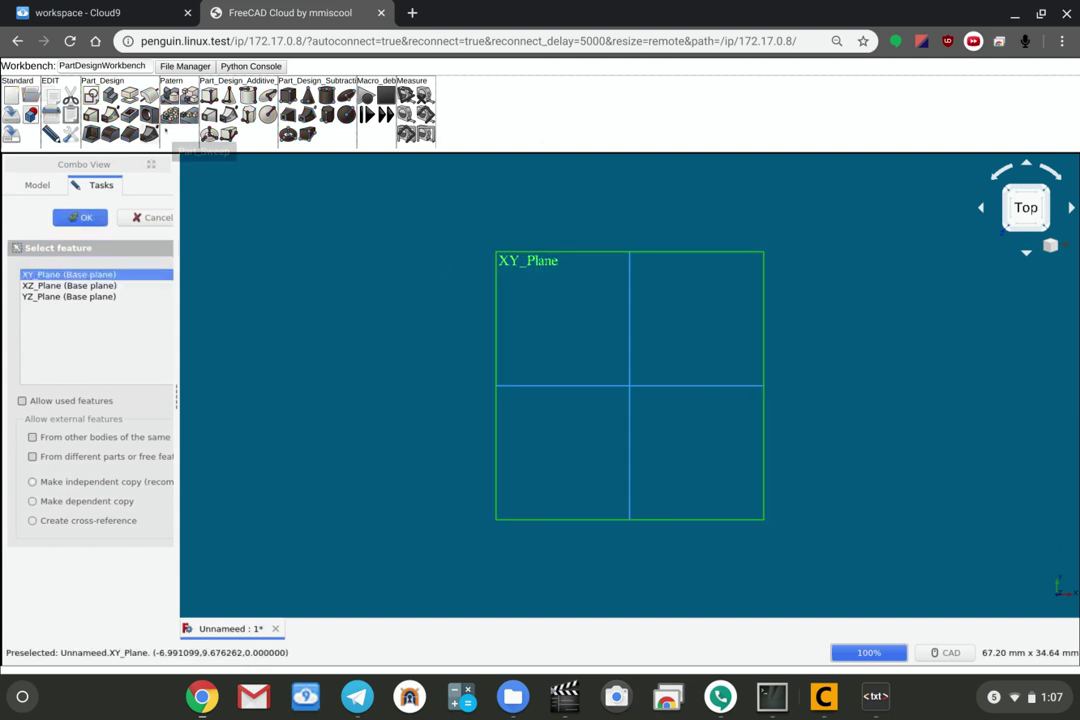
{"action": "left_click", "coordinate": [80, 217]}
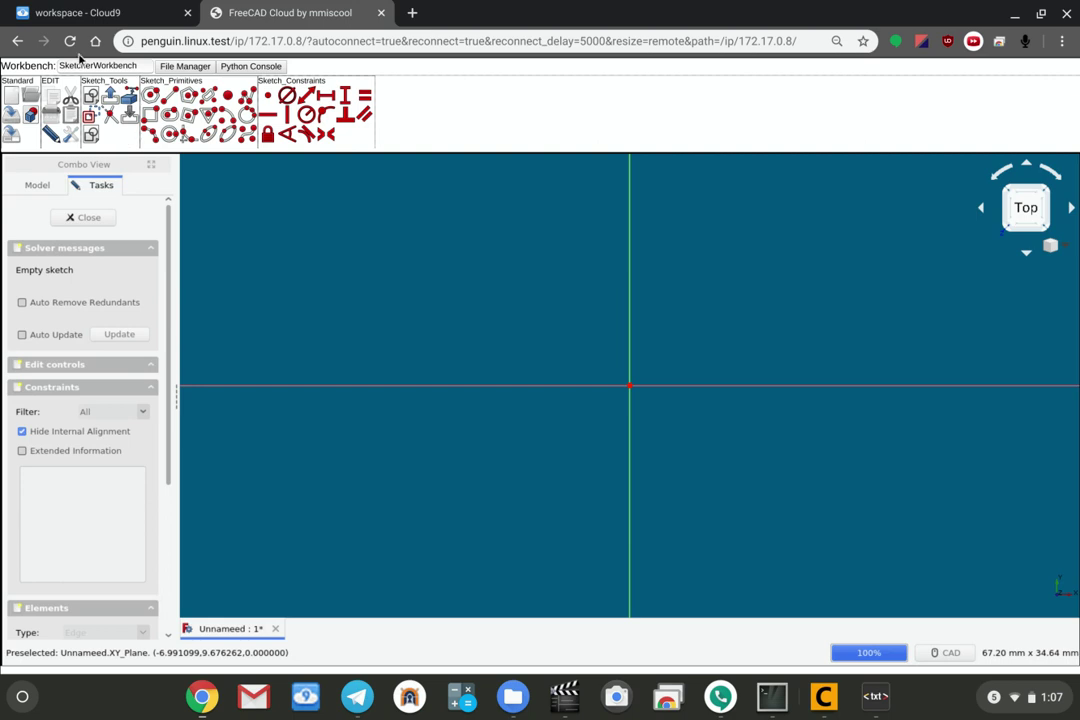
{"action": "left_click", "coordinate": [169, 114]}
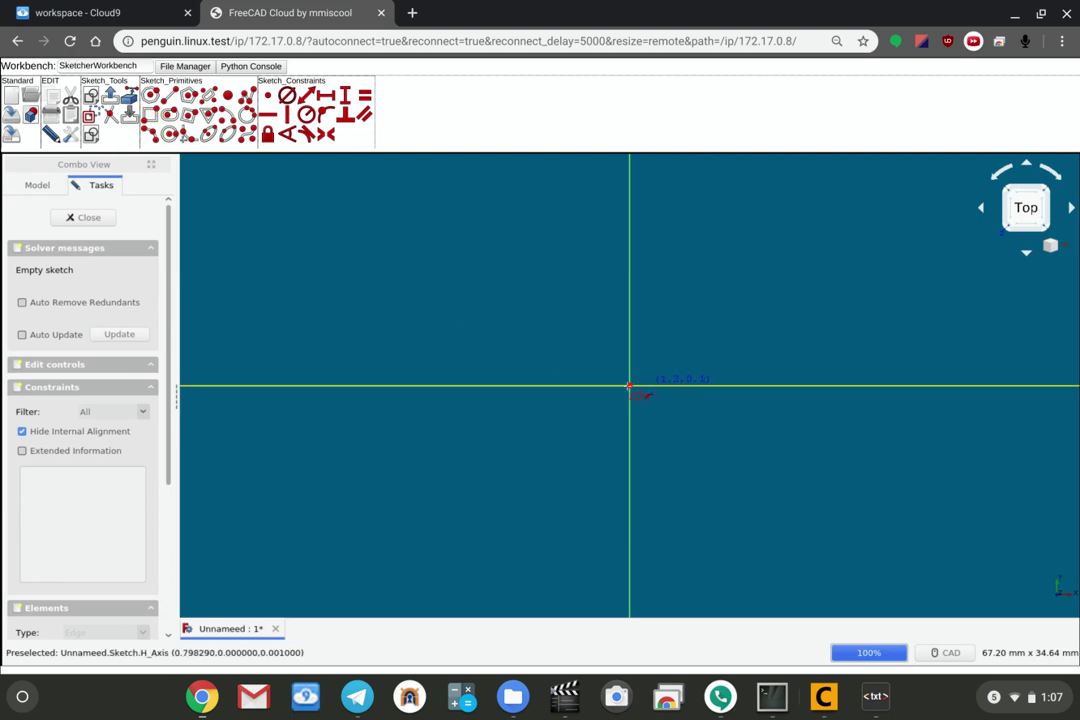
{"action": "left_click", "coordinate": [629, 384]}
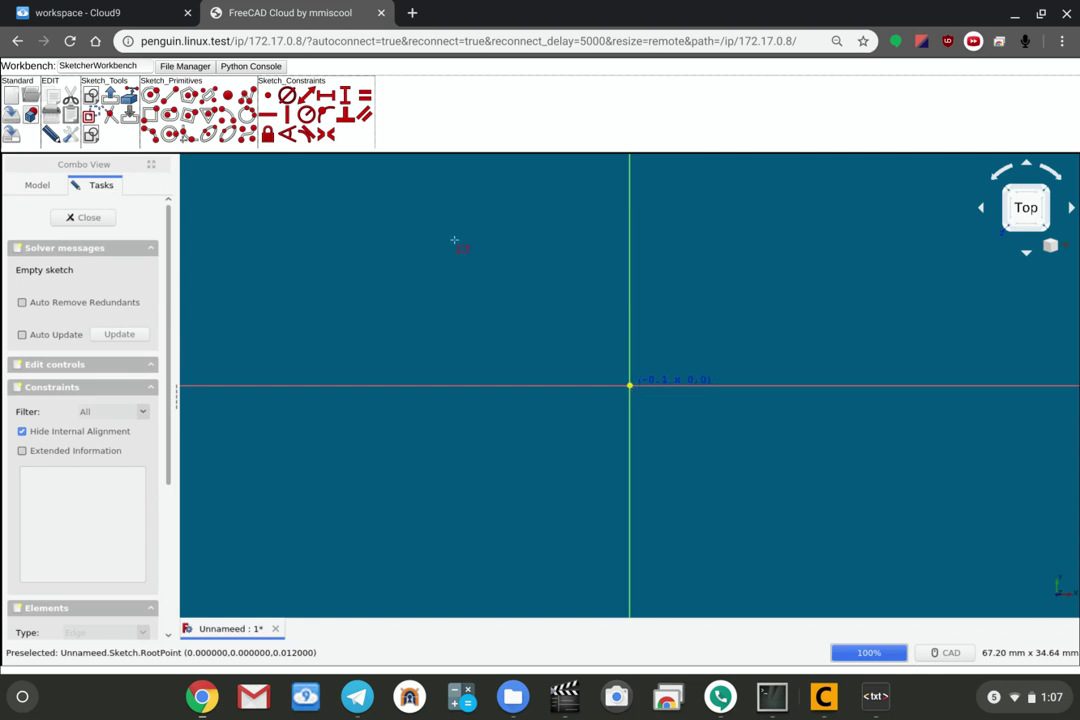
{"action": "left_click", "coordinate": [455, 241]}
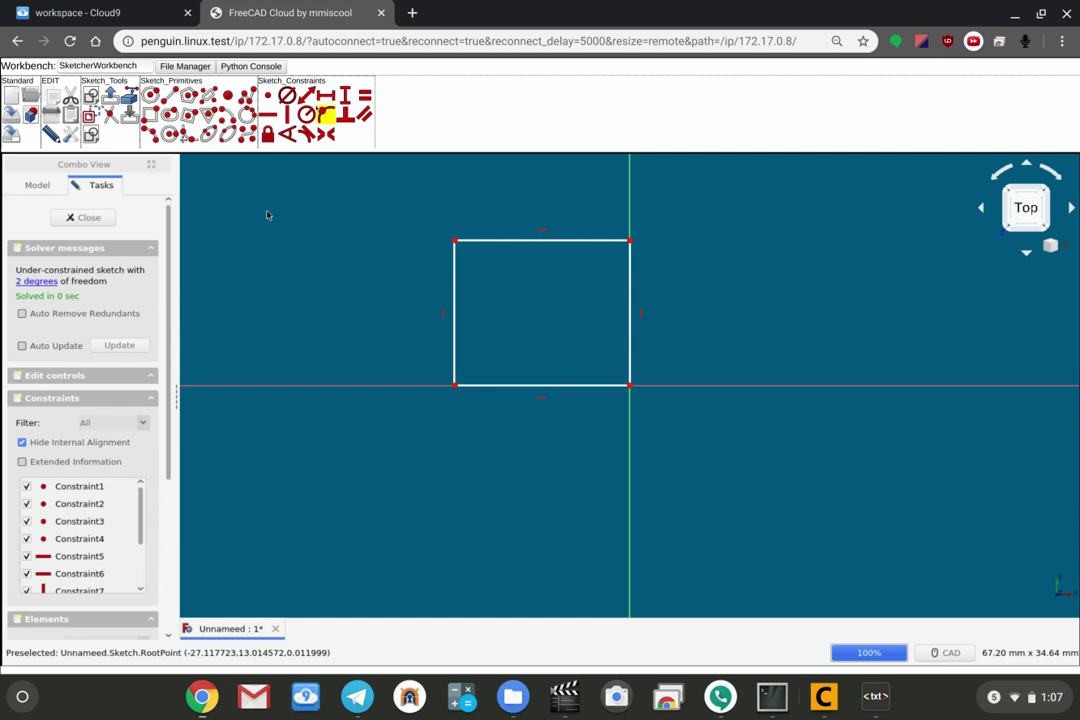
Constrain the rectangle's top edge to a 10 mm horizontal distance and close the sketch.
{"action": "left_click", "coordinate": [505, 241]}
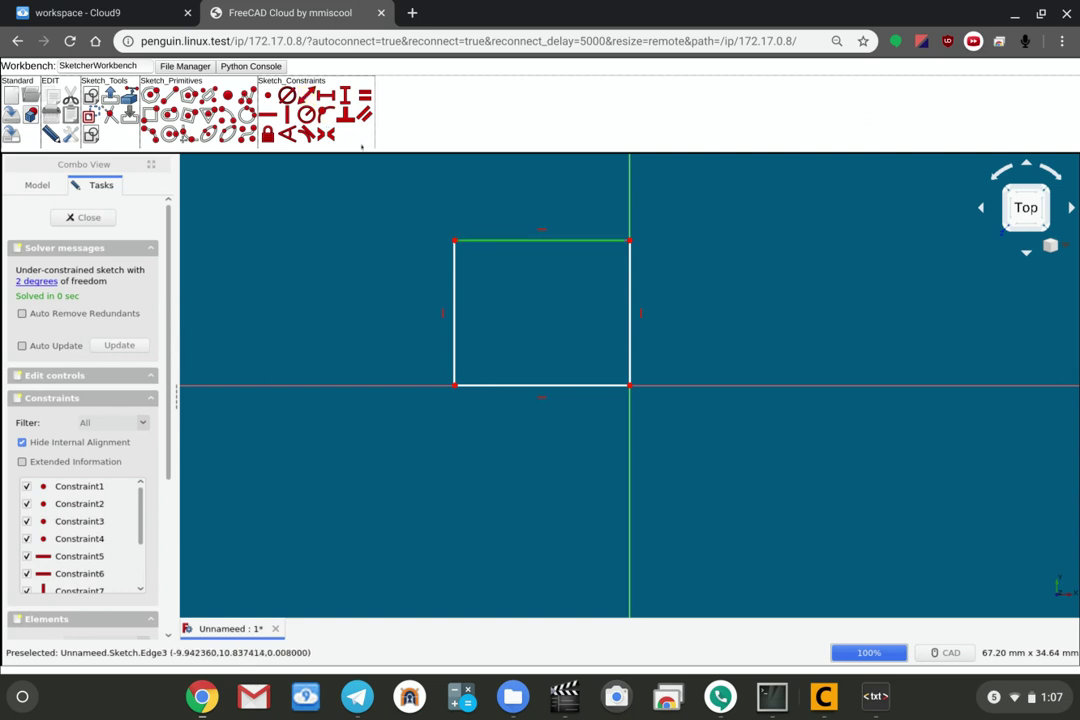
{"action": "left_click", "coordinate": [306, 95]}
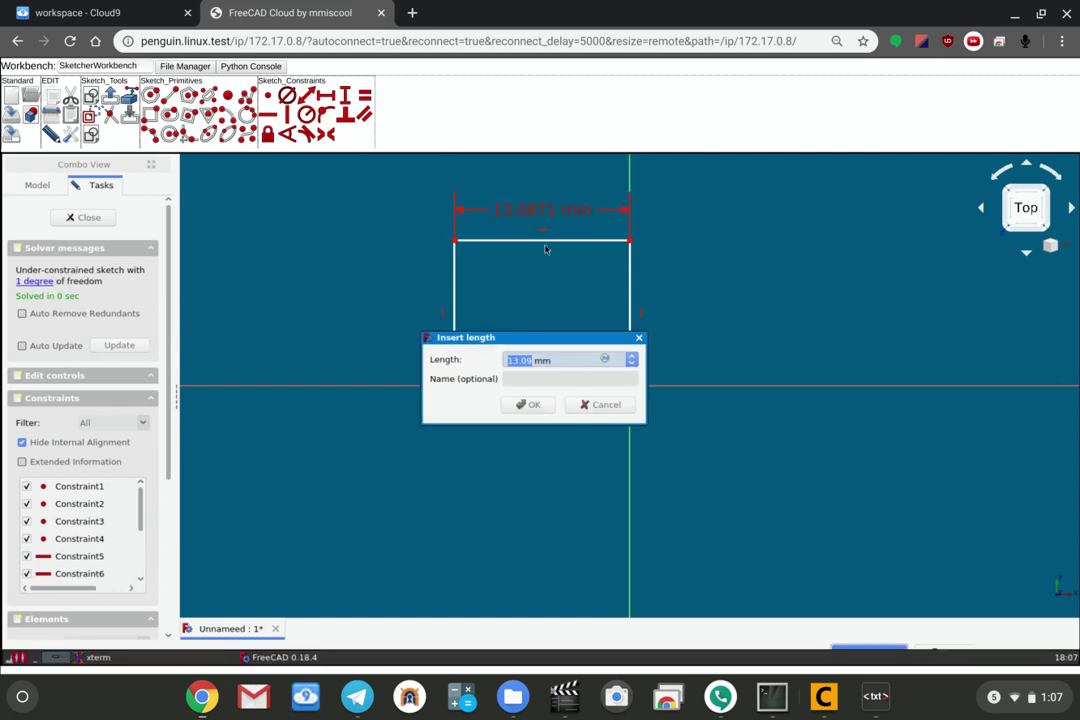
{"action": "type", "text": "10"}
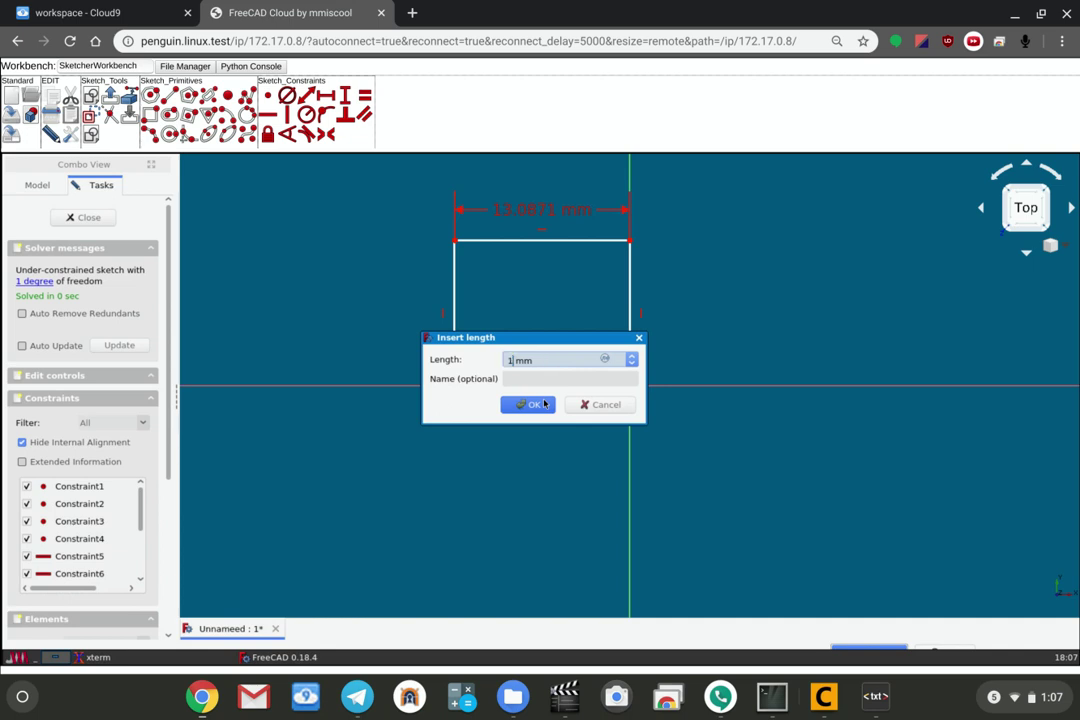
{"action": "left_click", "coordinate": [533, 405]}
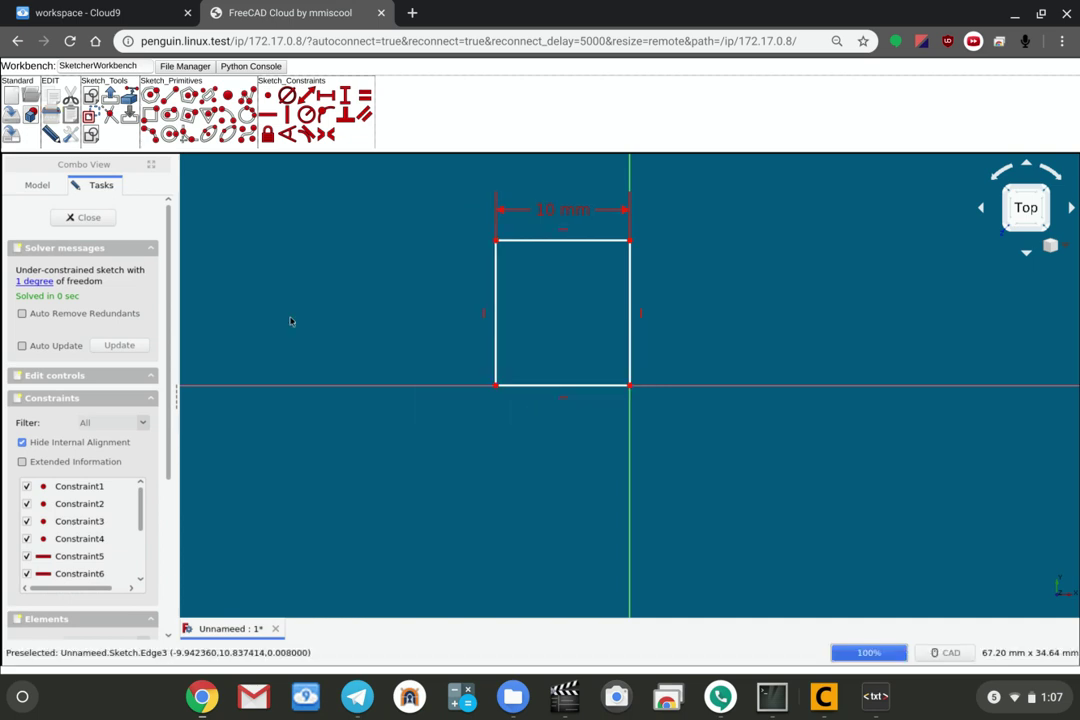
{"action": "left_click", "coordinate": [83, 218]}
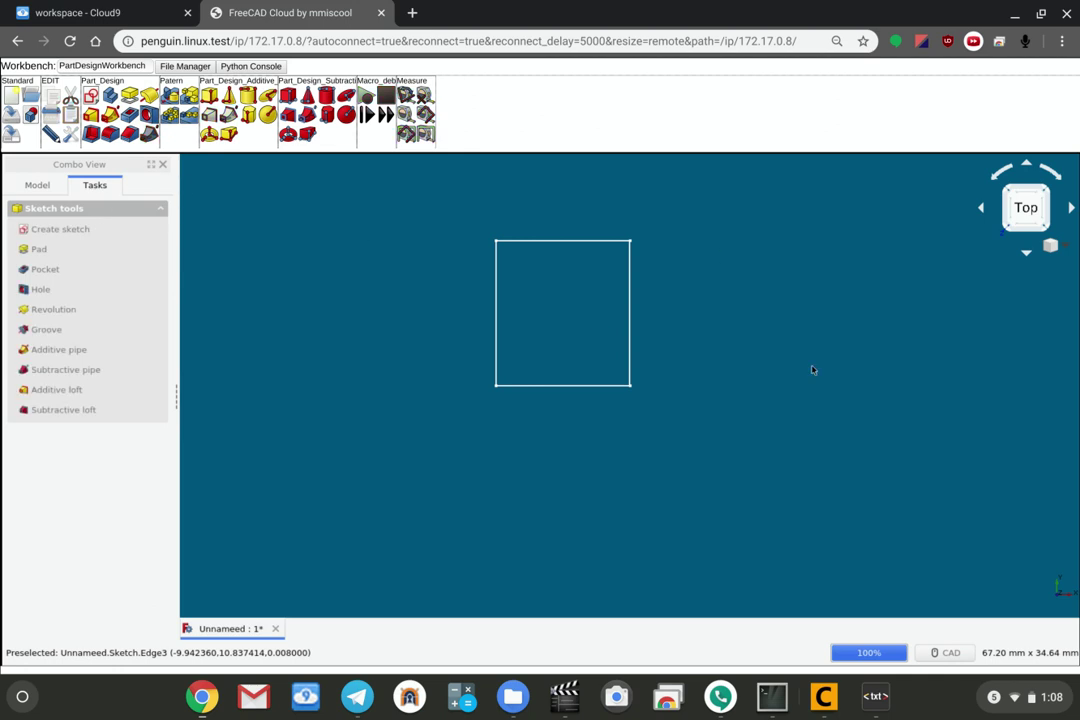
Tilt the view and pad the rectangle sketch 5 mm into a solid block.
{"action": "mouse_move", "coordinate": [755, 366]}
{"action": "middle_mouse_down"}
{"action": "mouse_move", "coordinate": [745, 292]}
{"action": "mouse_move", "coordinate": [773, 270]}
{"action": "middle_mouse_up"}
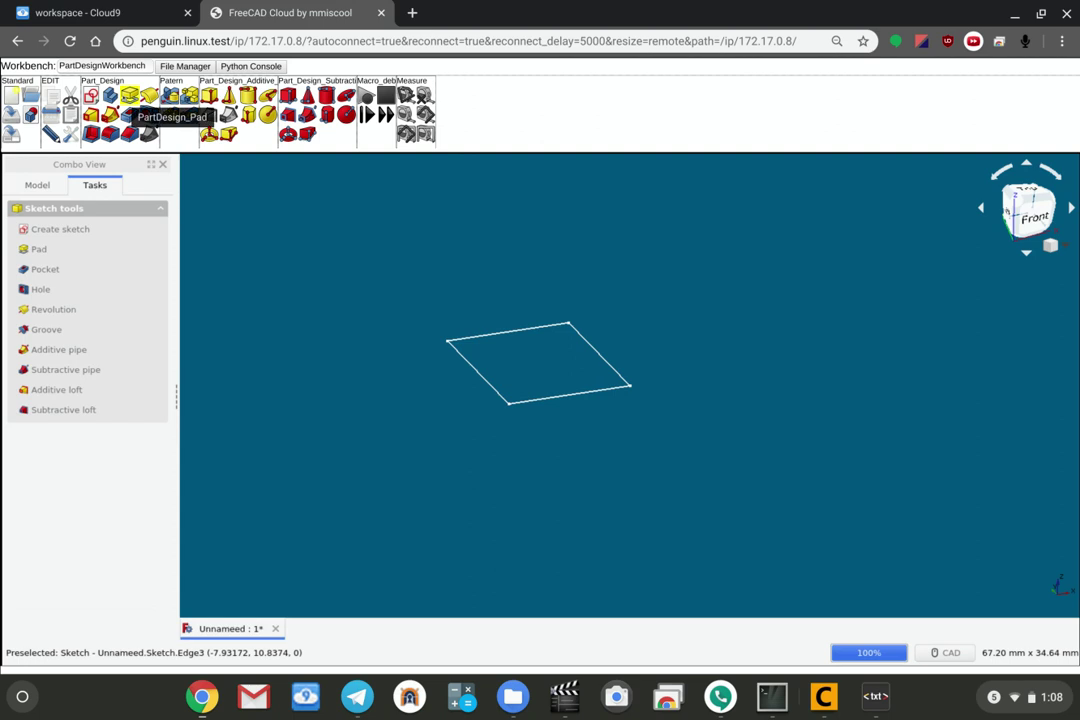
{"action": "left_click", "coordinate": [129, 95]}
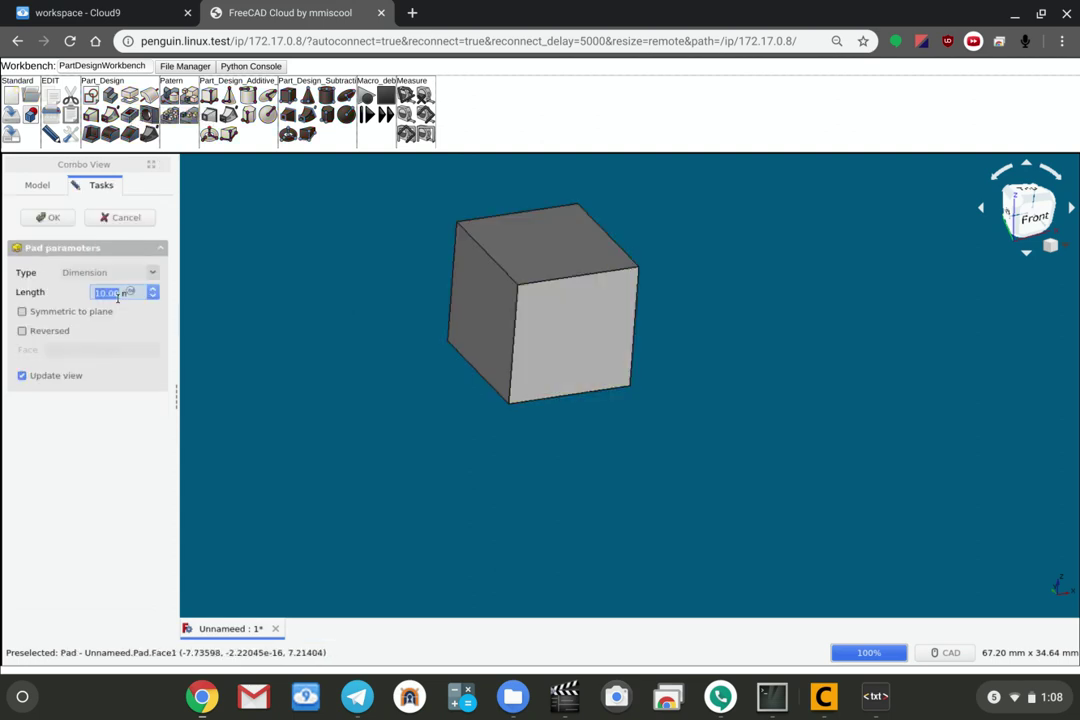
{"action": "type", "text": "5"}
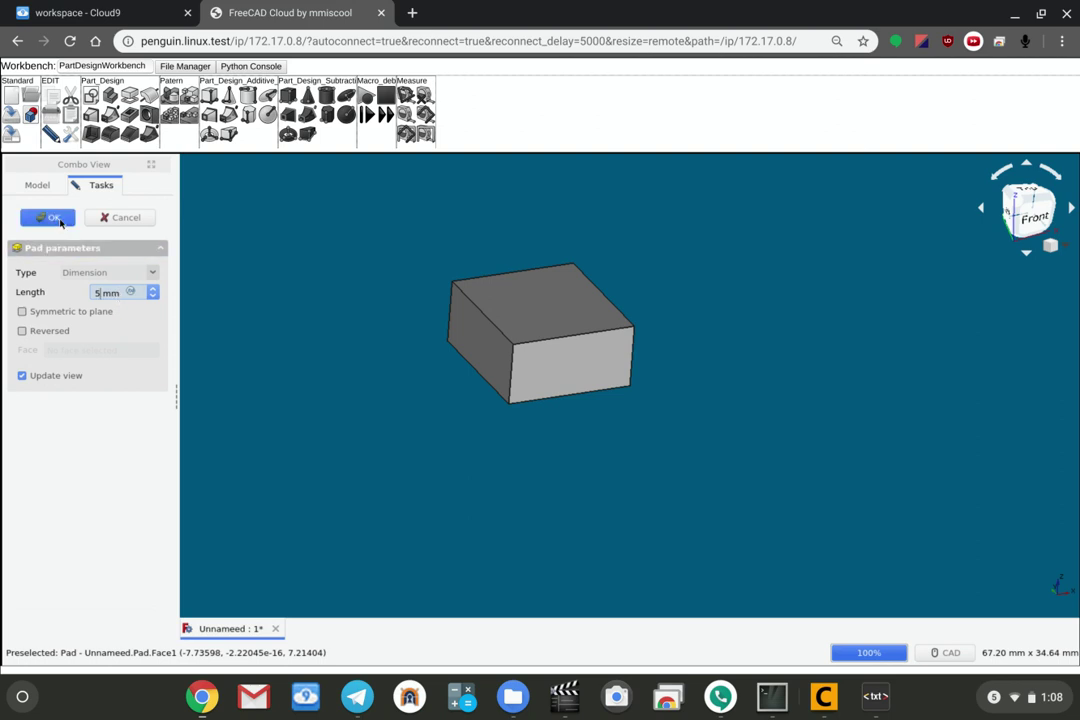
{"action": "left_click", "coordinate": [55, 218]}
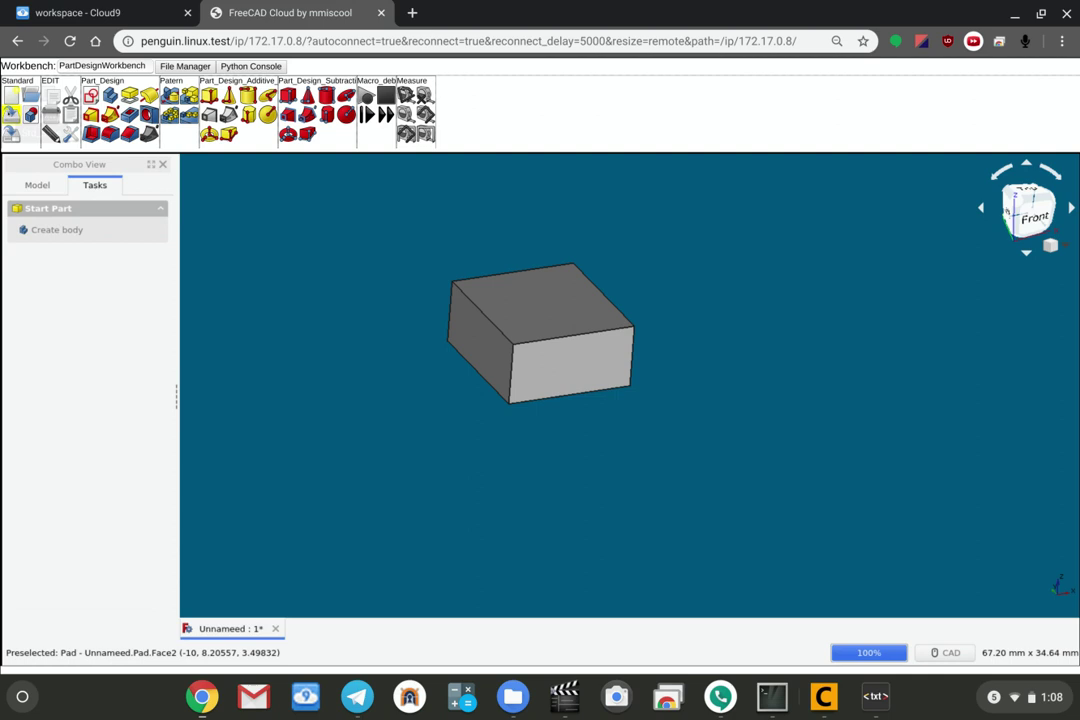
Save the document as 'test fil1' and switch back to the terminal.
{"action": "left_click", "coordinate": [11, 113]}
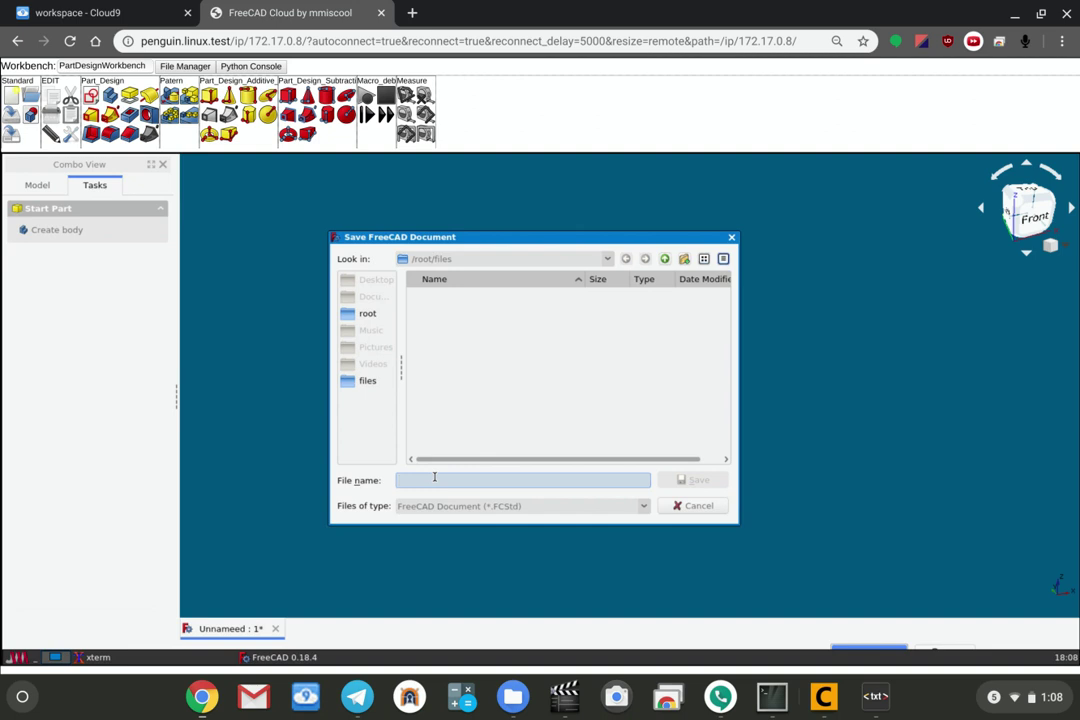
{"action": "type", "text": "test fil1"}
{"action": "key", "text": "Return"}
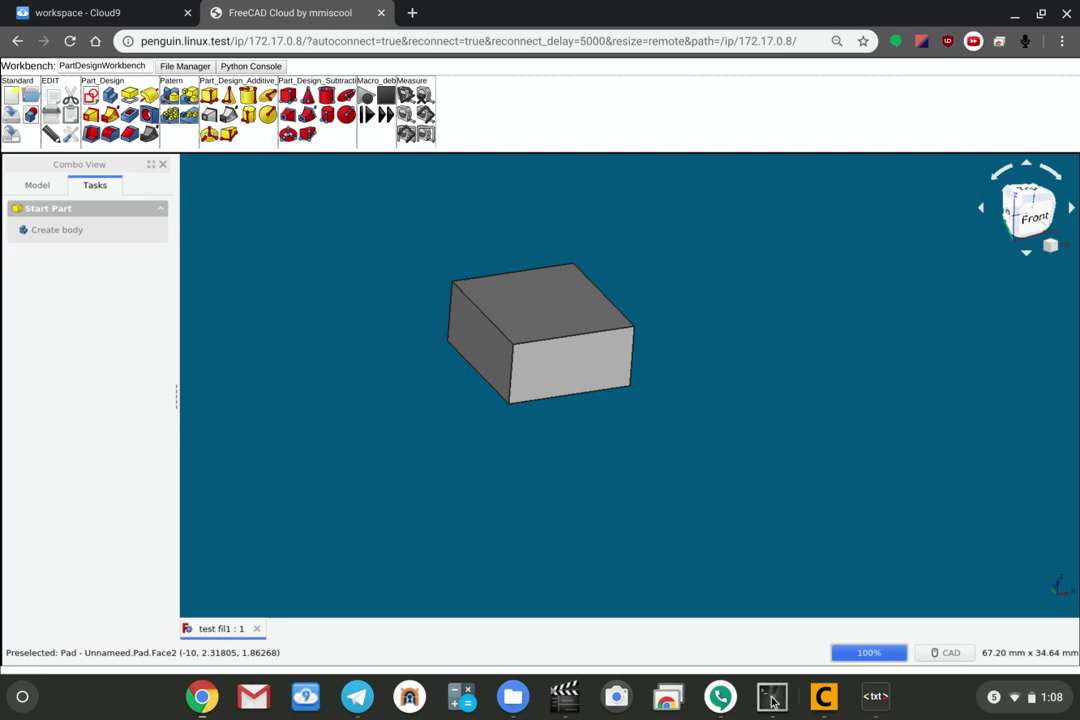
{"action": "key", "text": "alt+Tab"}
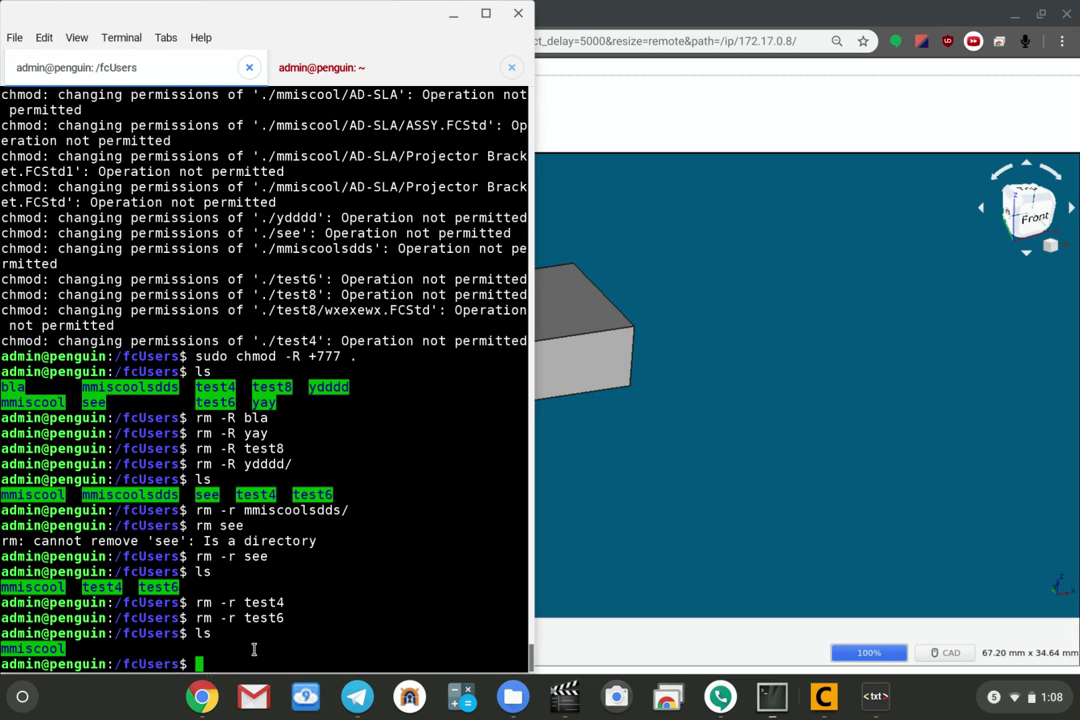
List the users folder, cd into test, confirm test fil1.FCStd exists, then return to the browser.
{"action": "type", "text": "ls"}
{"action": "key", "text": "Return"}
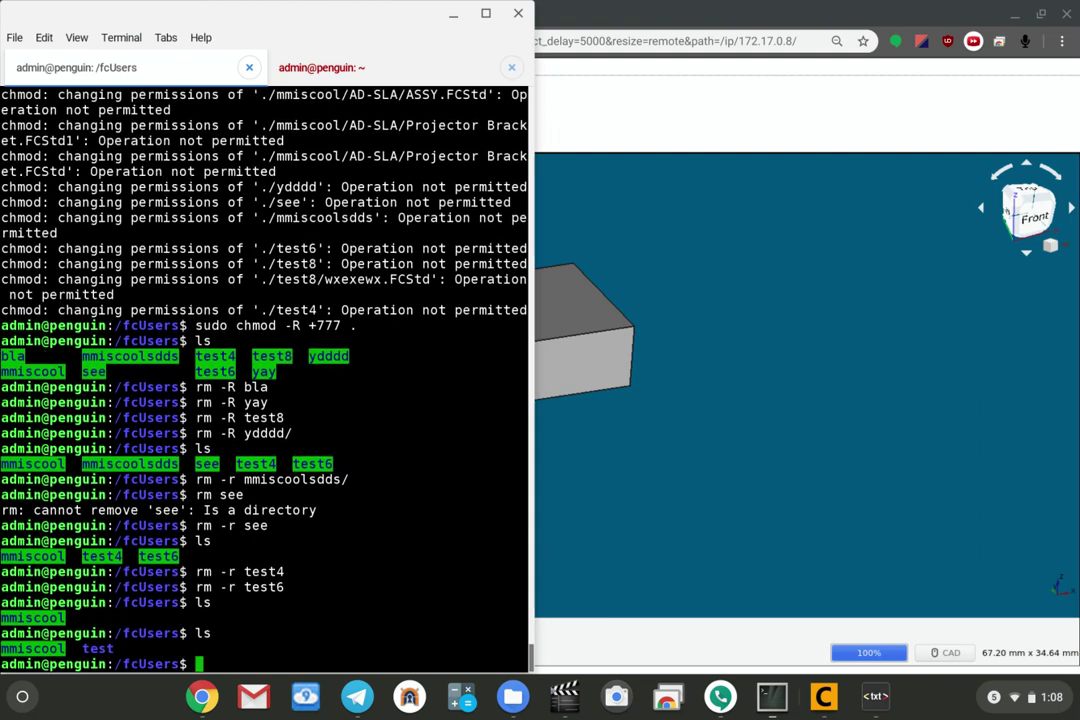
{"action": "type", "text": "cd t"}
{"action": "key", "text": "Tab"}
{"action": "key", "text": "Return"}
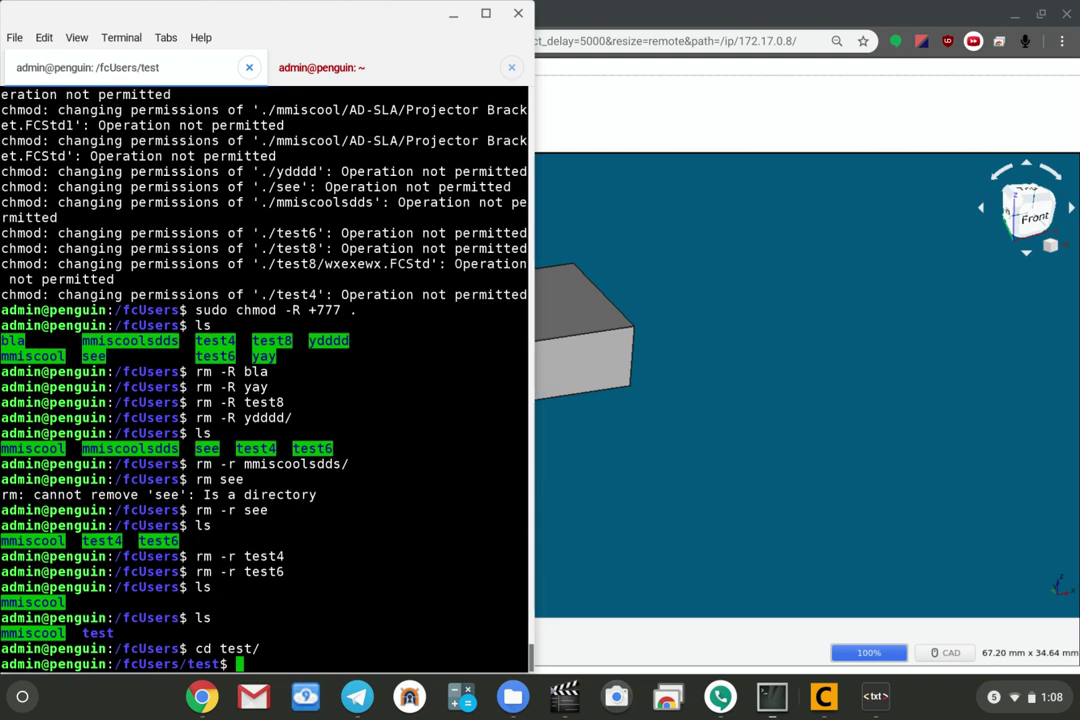
{"action": "type", "text": "ls"}
{"action": "key", "text": "Return"}
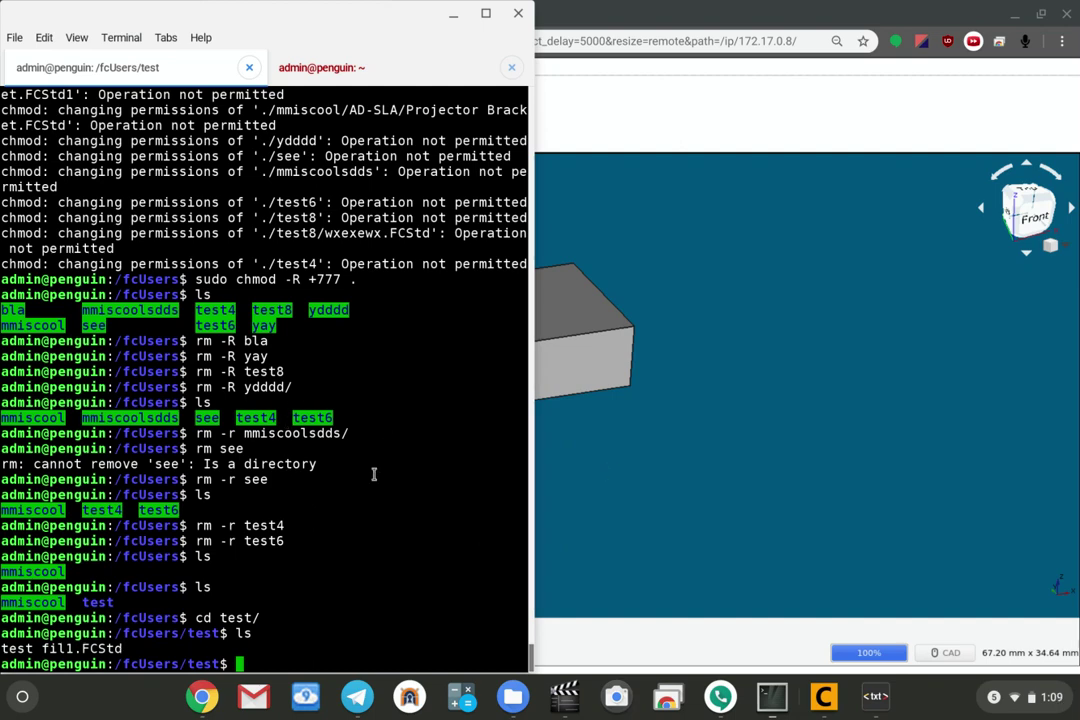
{"action": "left_click", "coordinate": [745, 459]}
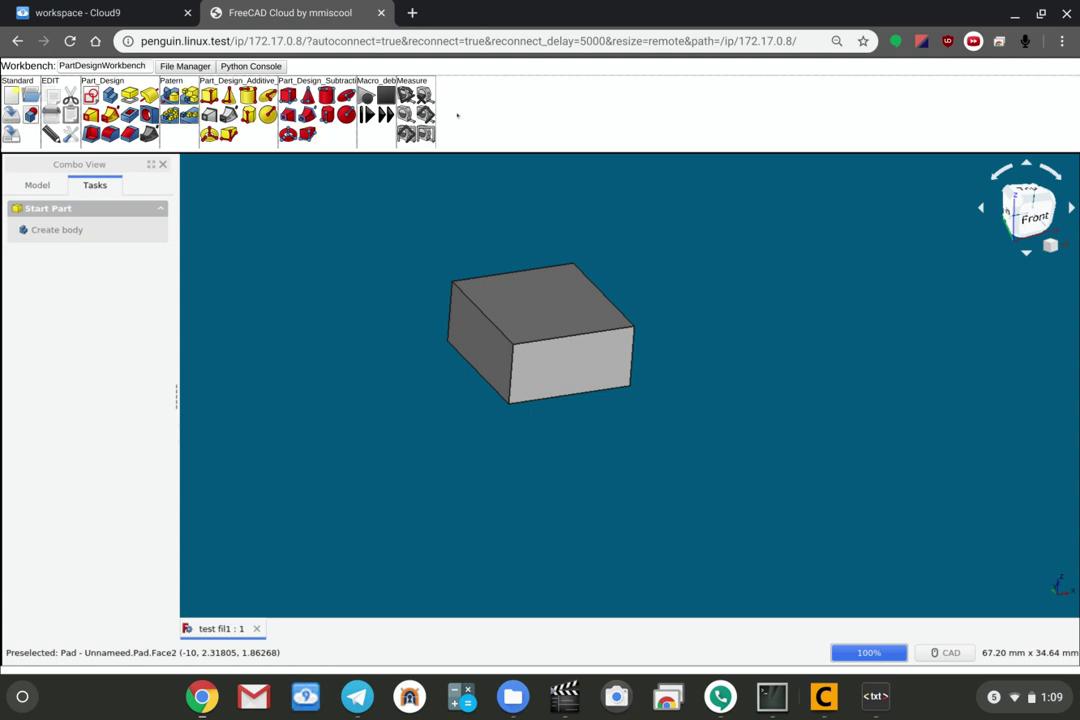
{"action": "right_click", "coordinate": [341, 130]}
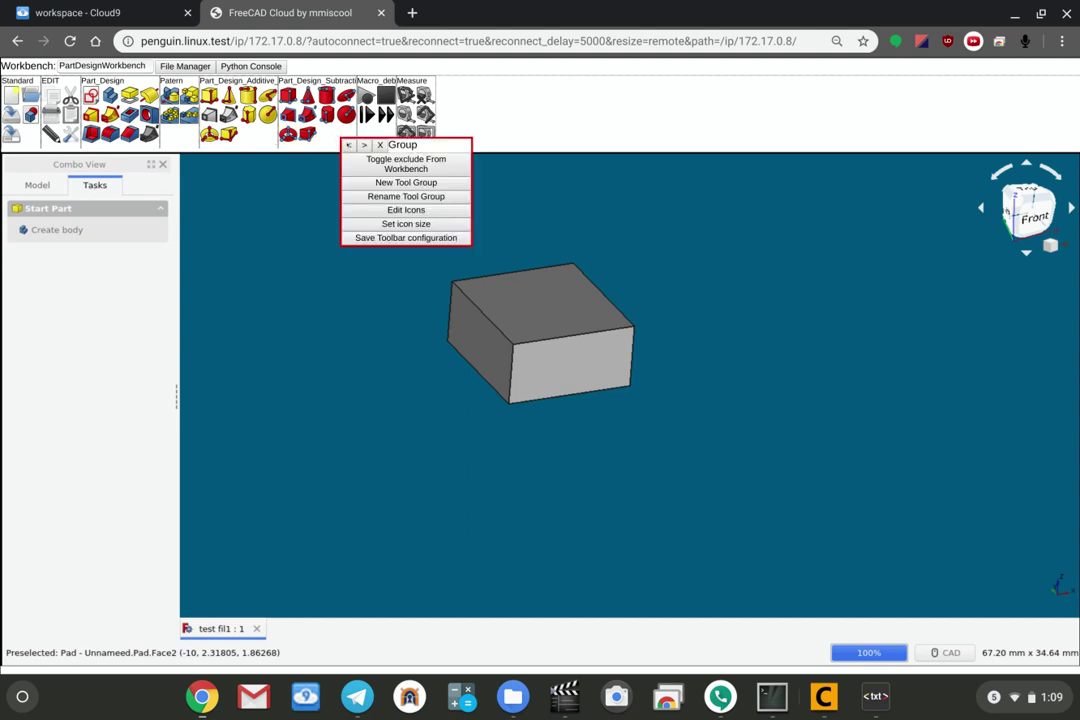
{"action": "left_click", "coordinate": [348, 145]}
{"action": "right_click", "coordinate": [252, 147]}
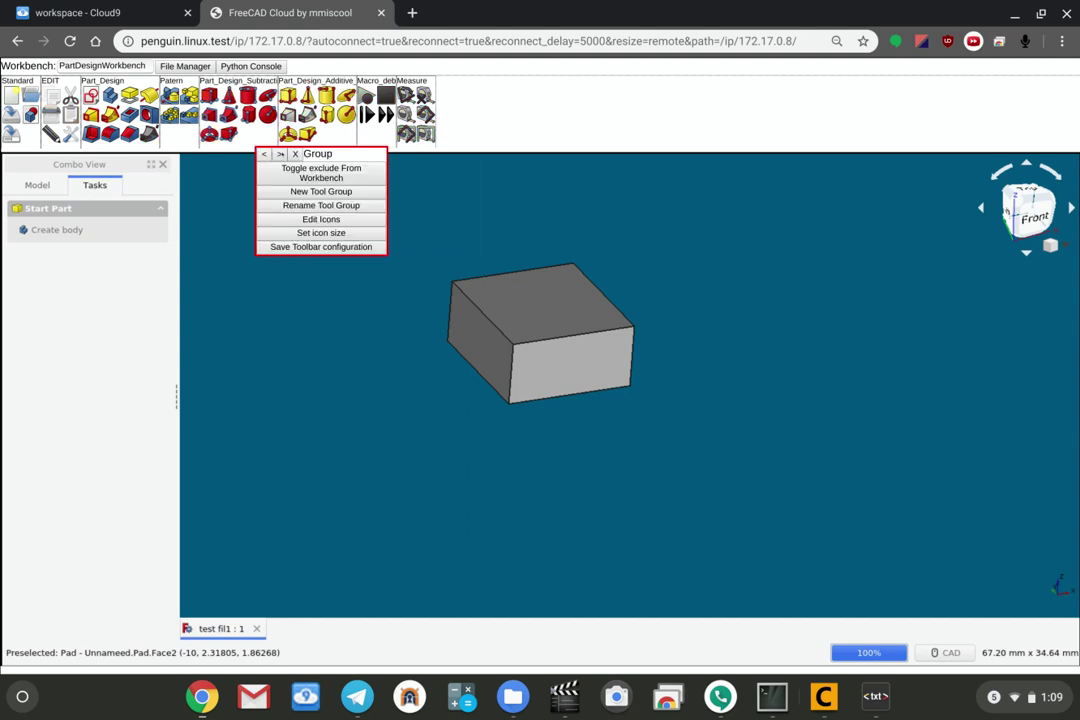
{"action": "left_click", "coordinate": [280, 154]}
{"action": "right_click", "coordinate": [336, 137]}
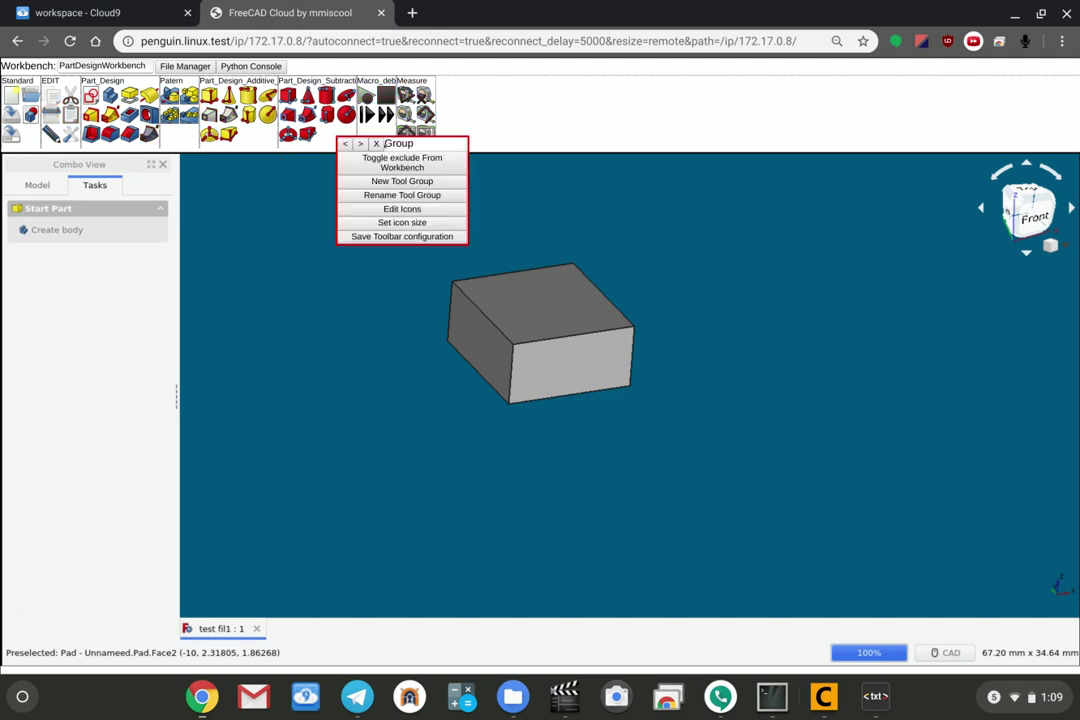
{"action": "left_click", "coordinate": [376, 145]}
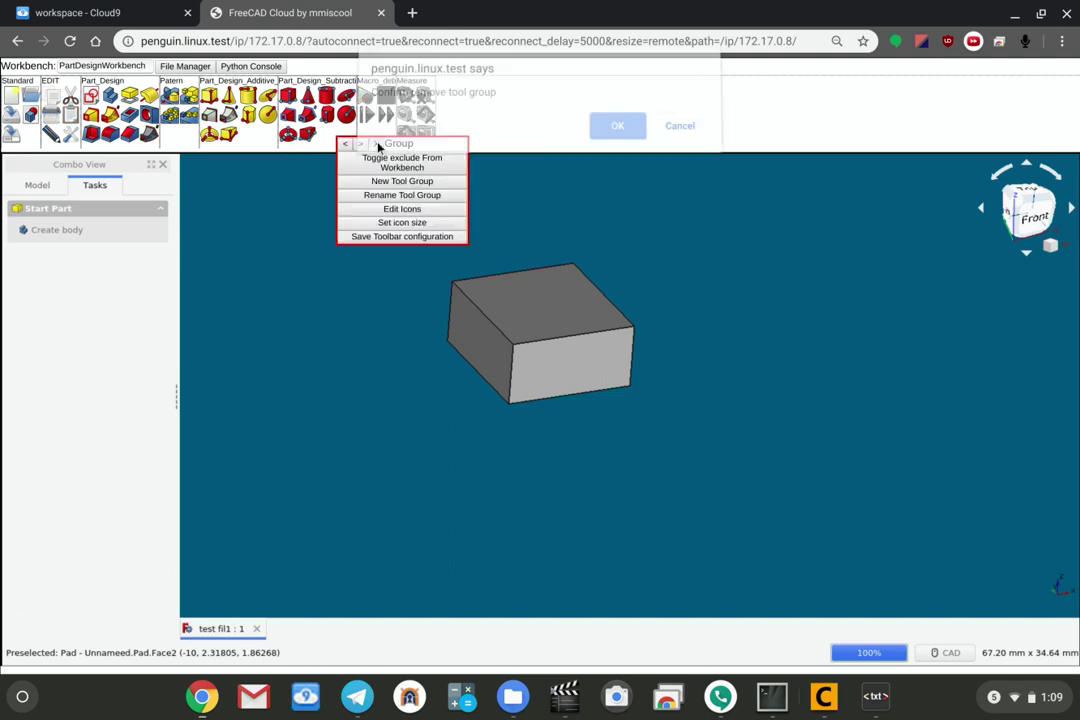
{"action": "left_click", "coordinate": [697, 136]}
{"action": "right_click", "coordinate": [311, 133]}
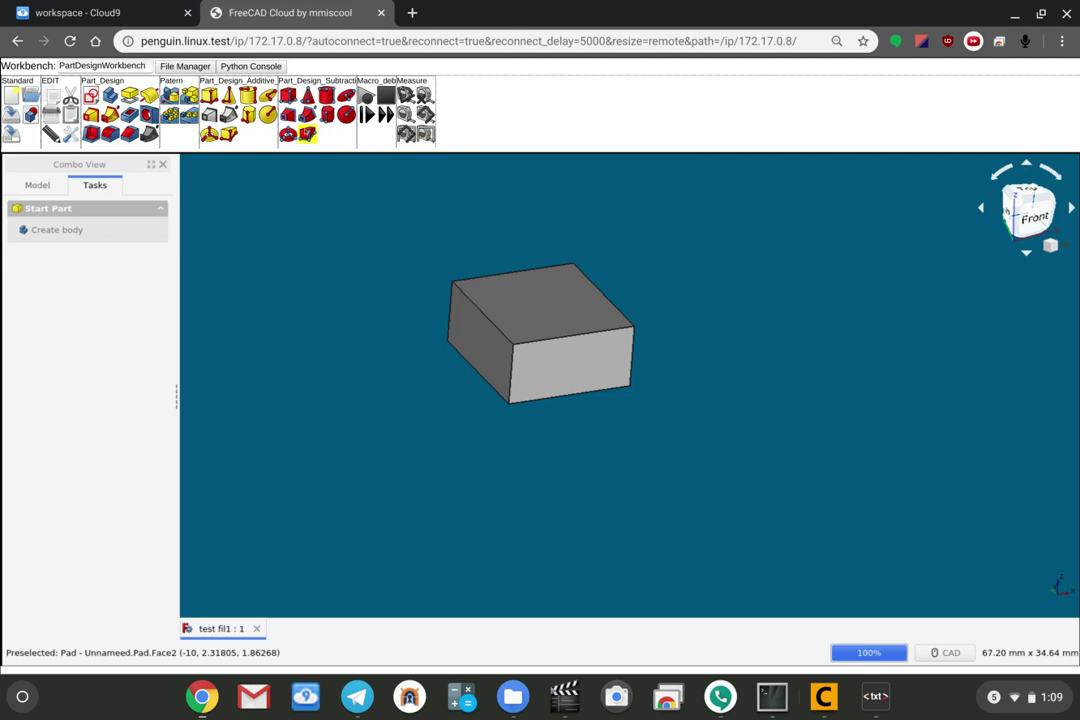
{"action": "right_click", "coordinate": [310, 133]}
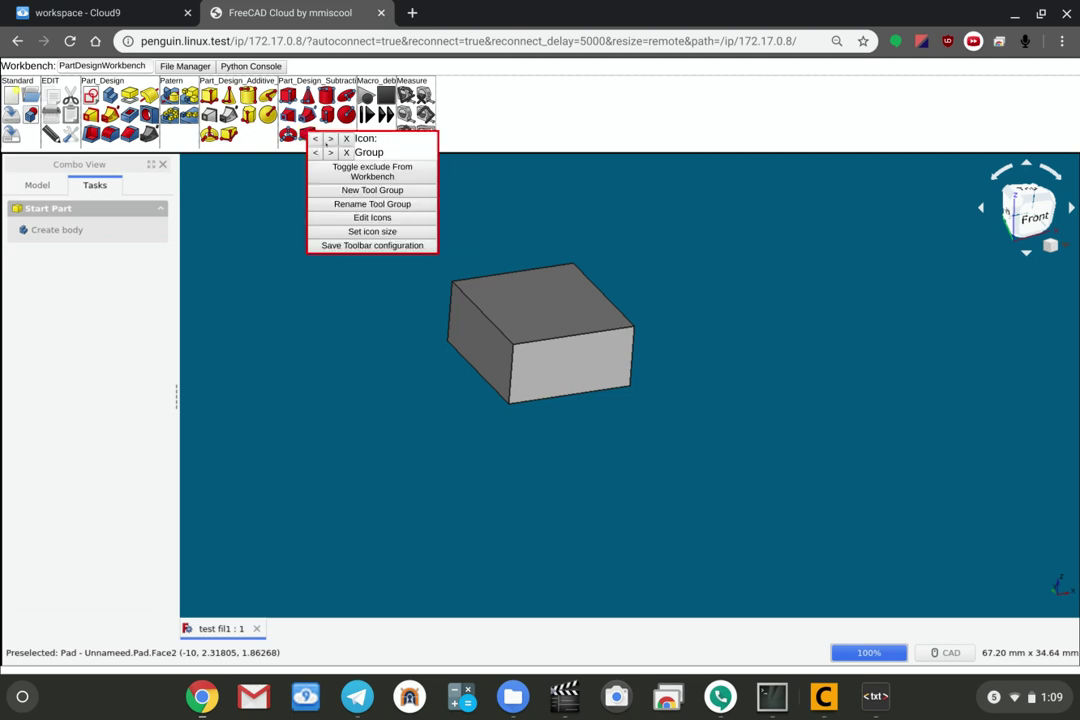
{"action": "left_click", "coordinate": [316, 139]}
{"action": "right_click", "coordinate": [306, 133]}
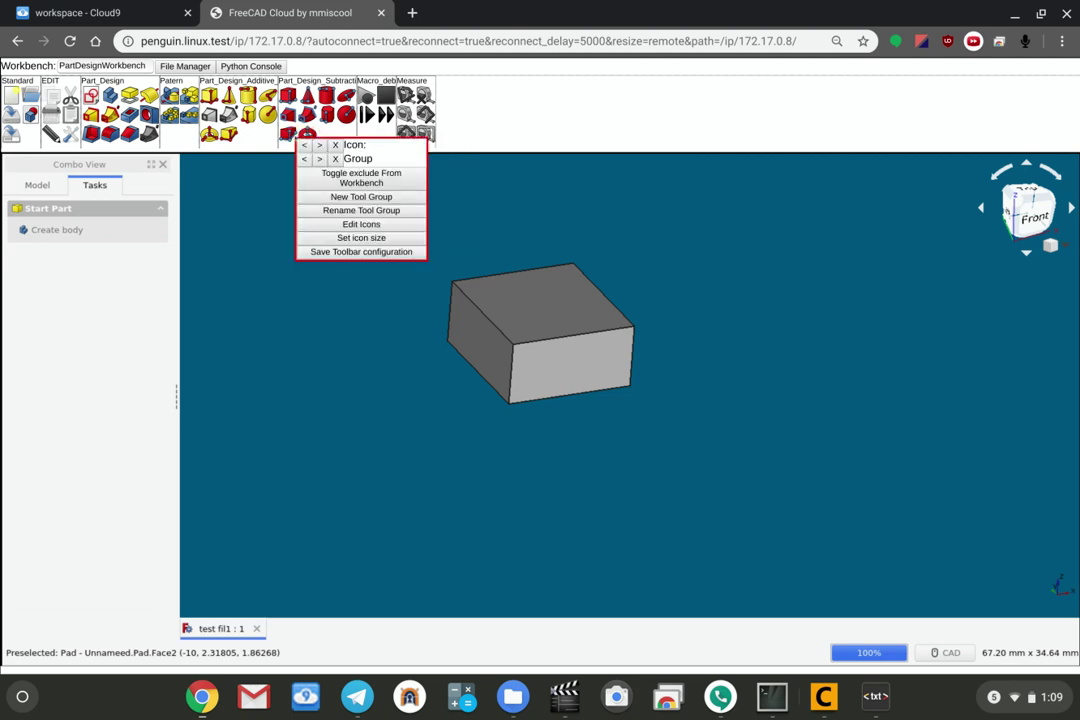
{"action": "left_click", "coordinate": [317, 145]}
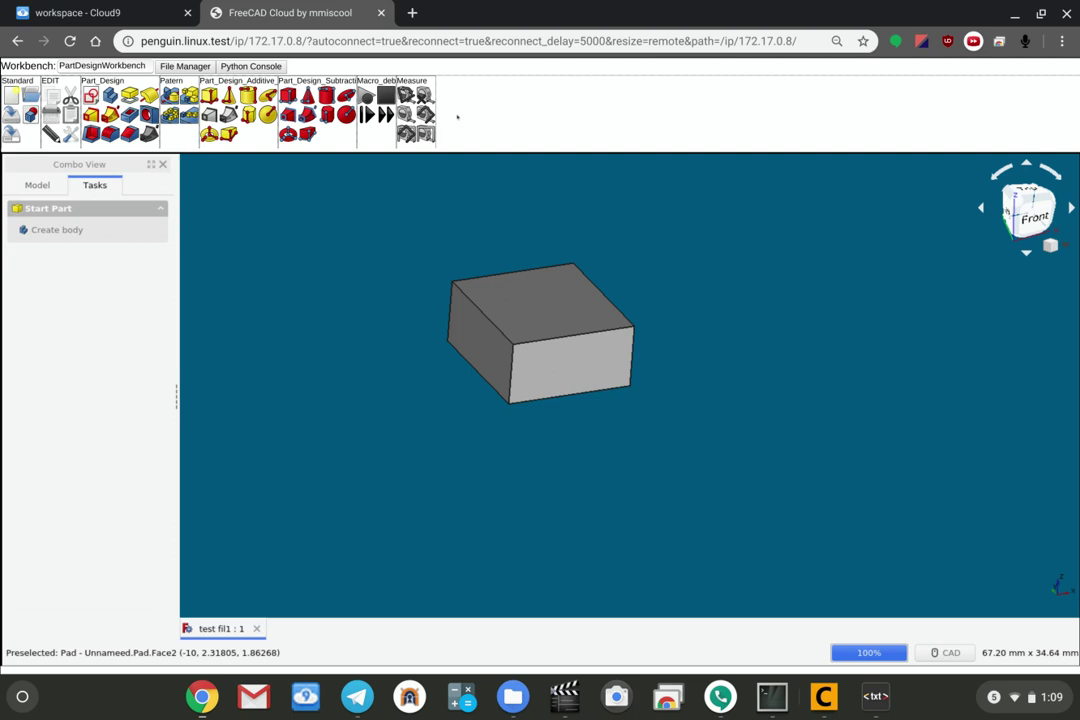
Create a new toolbar tool group named 'trest tool group'.
{"action": "right_click", "coordinate": [347, 135]}
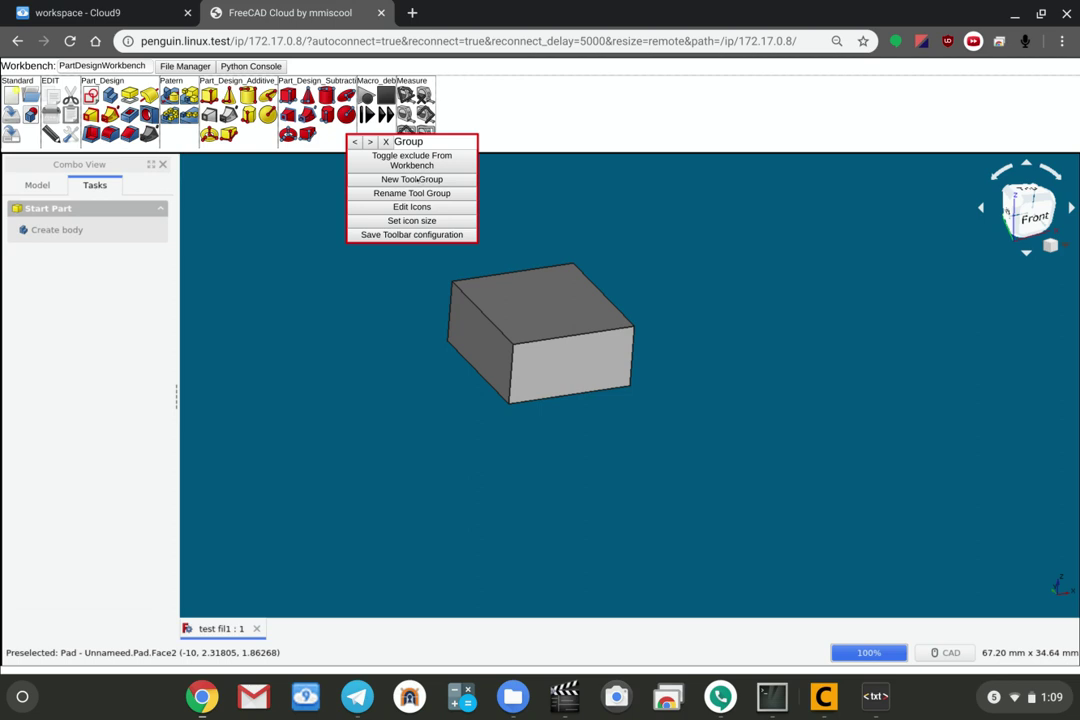
{"action": "left_click", "coordinate": [416, 179]}
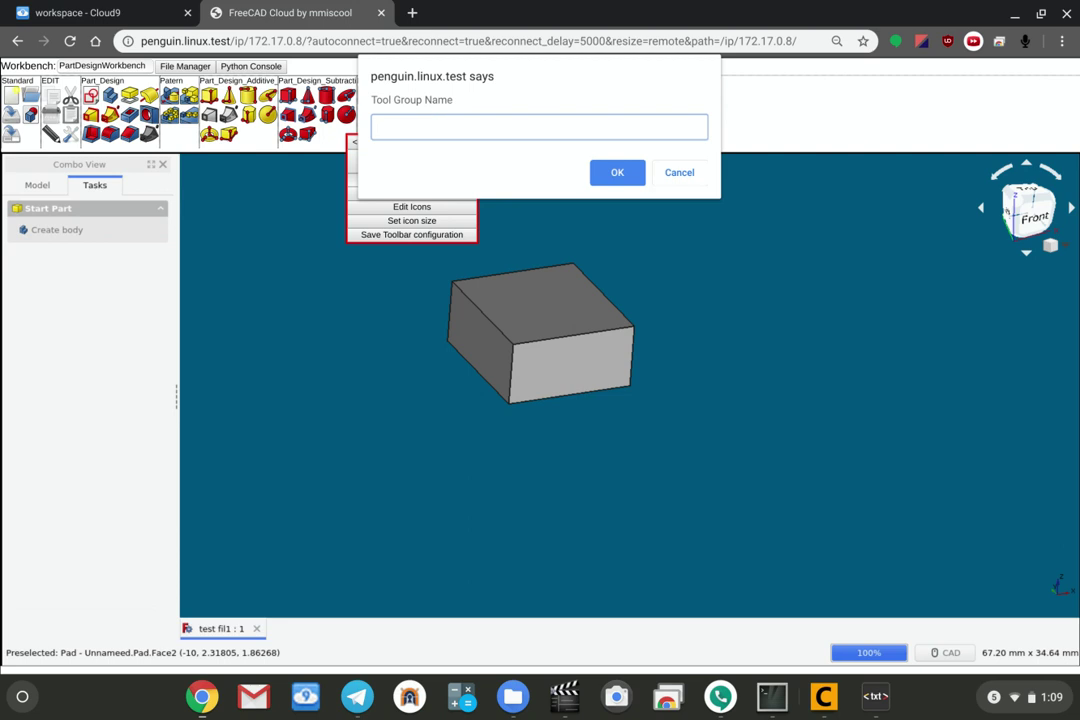
{"action": "type", "text": "tr"}
{"action": "type", "text": "est tool gr"}
{"action": "type", "text": "oup"}
{"action": "key", "text": "Return"}
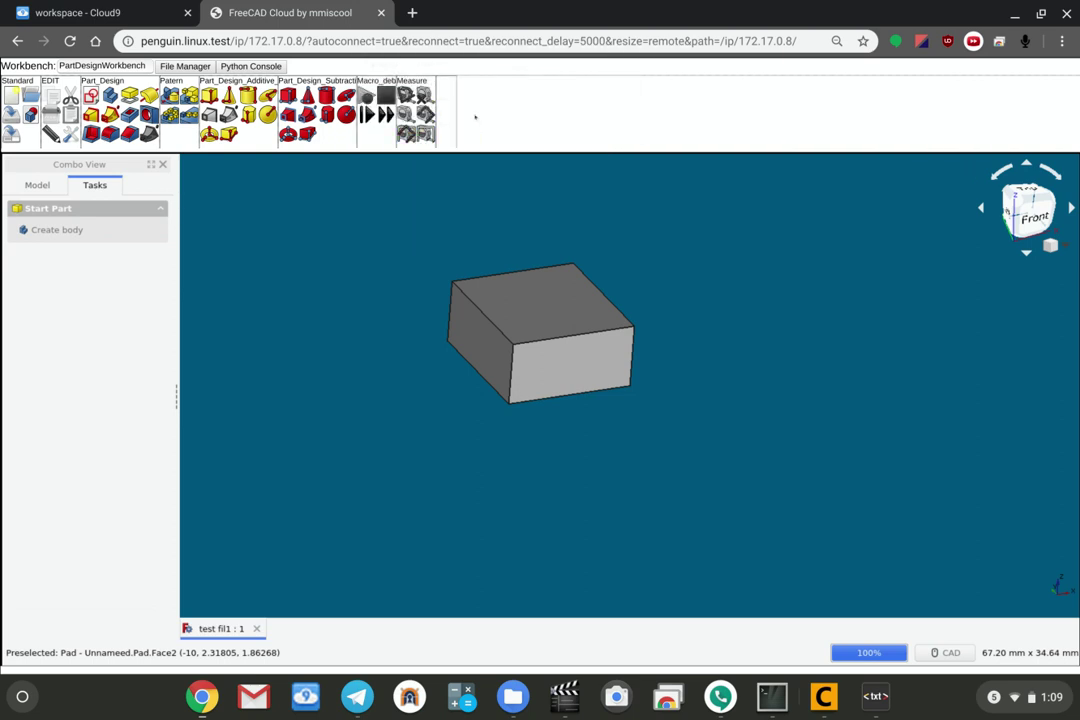
Rename the new tool group from its context menu and confirm the name.
{"action": "right_click", "coordinate": [441, 97]}
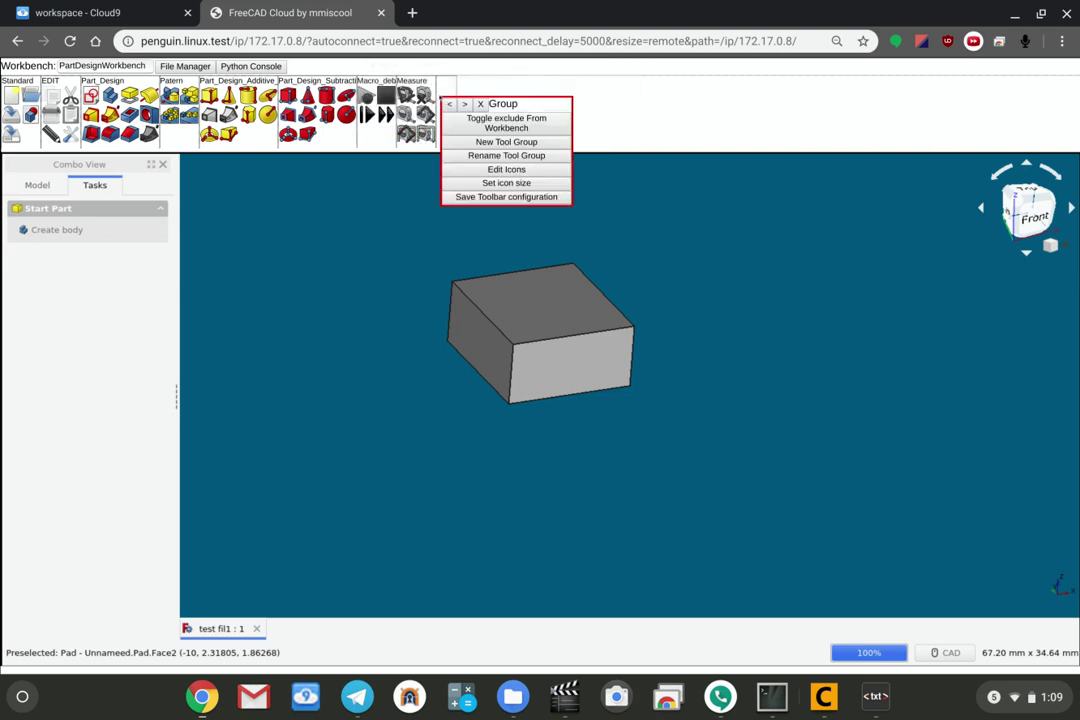
{"action": "left_click", "coordinate": [505, 156]}
{"action": "left_click", "coordinate": [617, 171]}
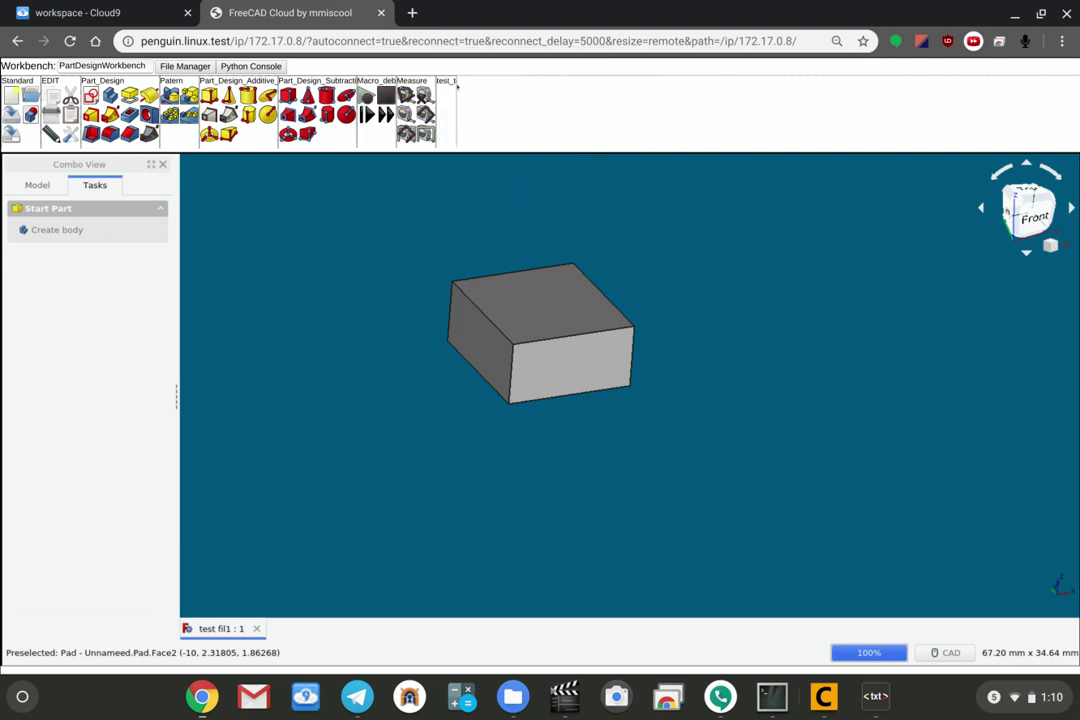
{"action": "left_click", "coordinate": [446, 94]}
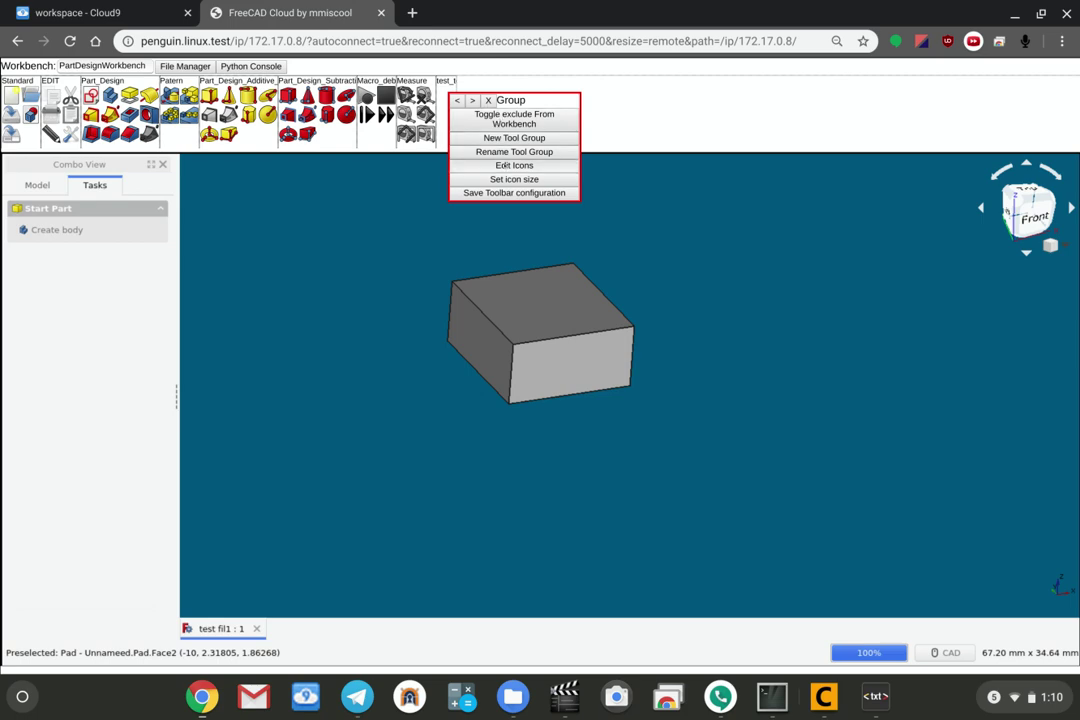
Open the Icon Editor and scroll the toolbar strip to browse the available command icons.
{"action": "left_click", "coordinate": [505, 165]}
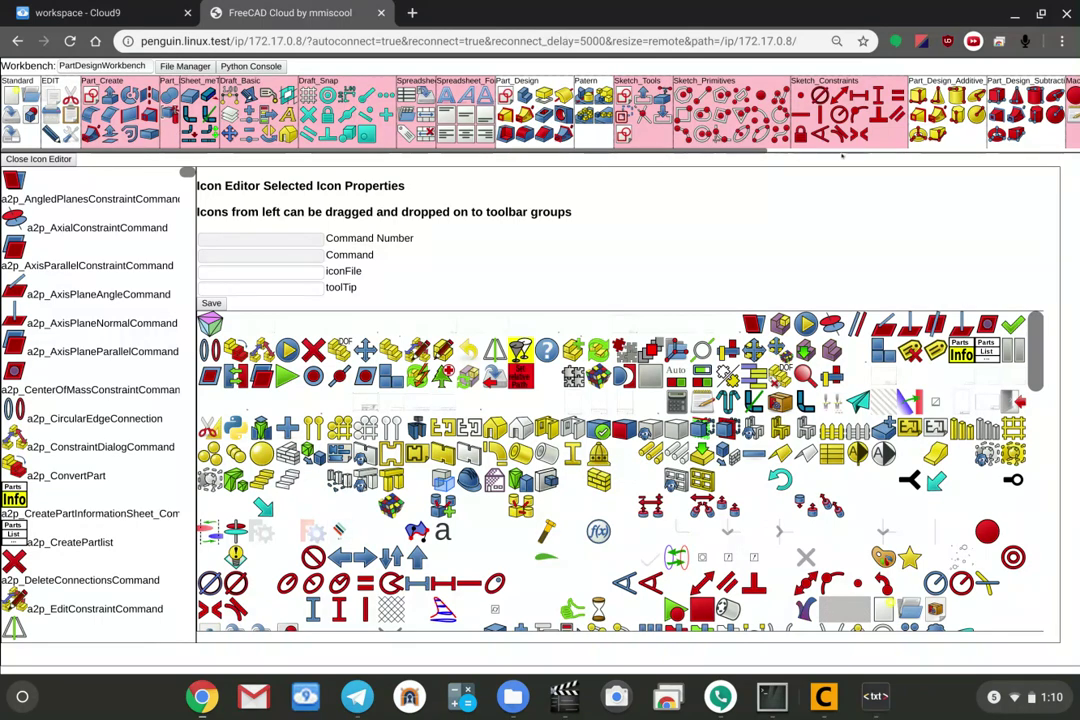
{"action": "scroll", "coordinate": [842, 155], "scroll_direction": "right", "scroll_amount": 3}
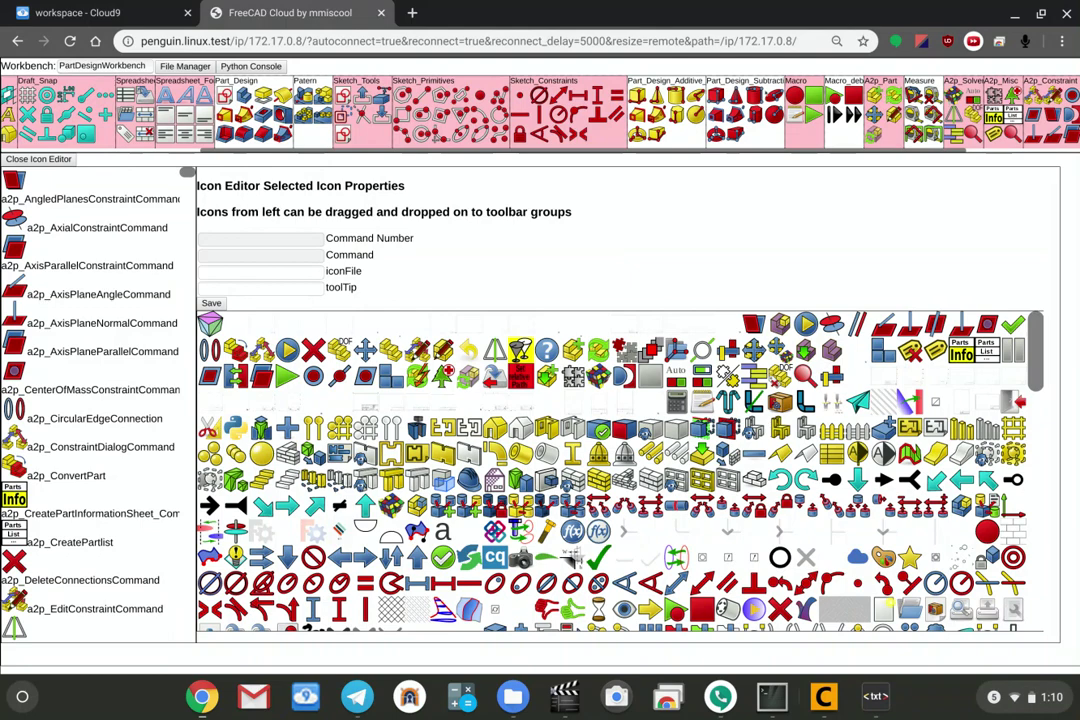
{"action": "scroll", "coordinate": [540, 110], "scroll_direction": "right", "scroll_amount": 3}
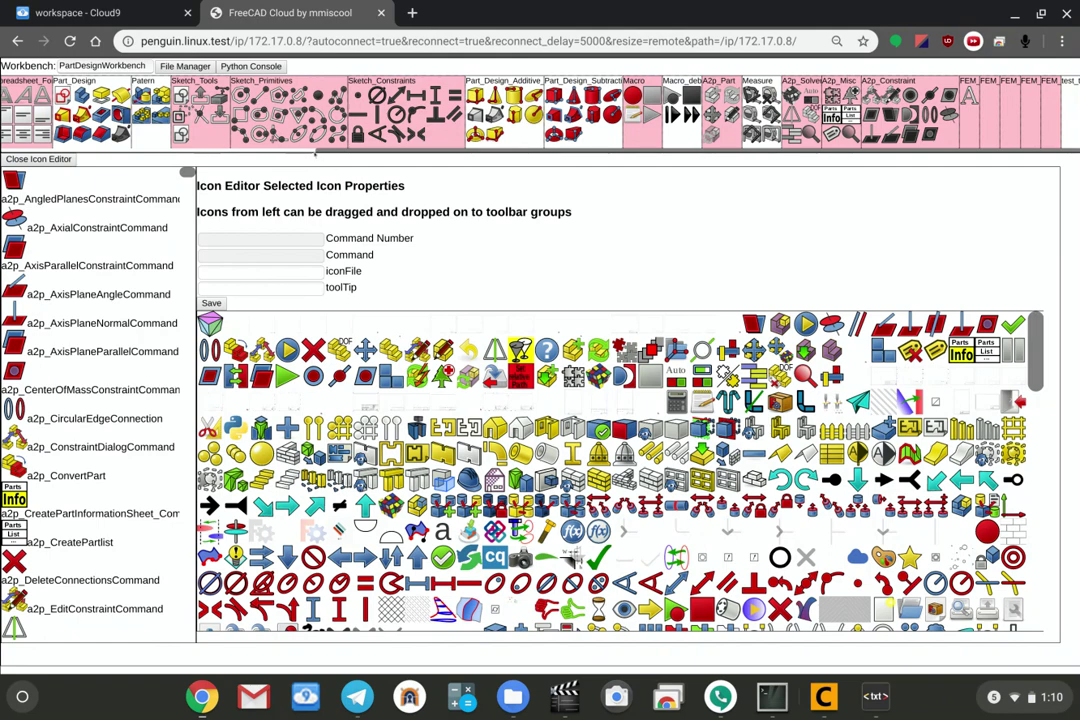
{"action": "scroll", "coordinate": [318, 153], "scroll_direction": "left", "scroll_amount": 10}
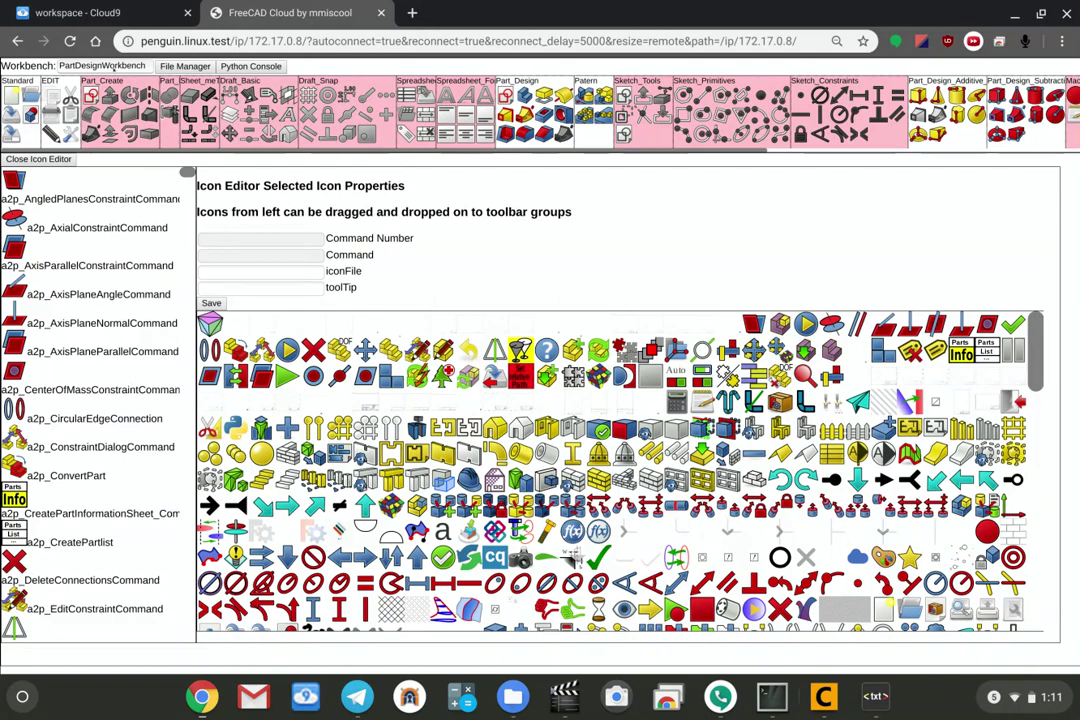
Switch to the SpreadsheetWorkbench and close the Icon Editor.
{"action": "left_click", "coordinate": [101, 65]}
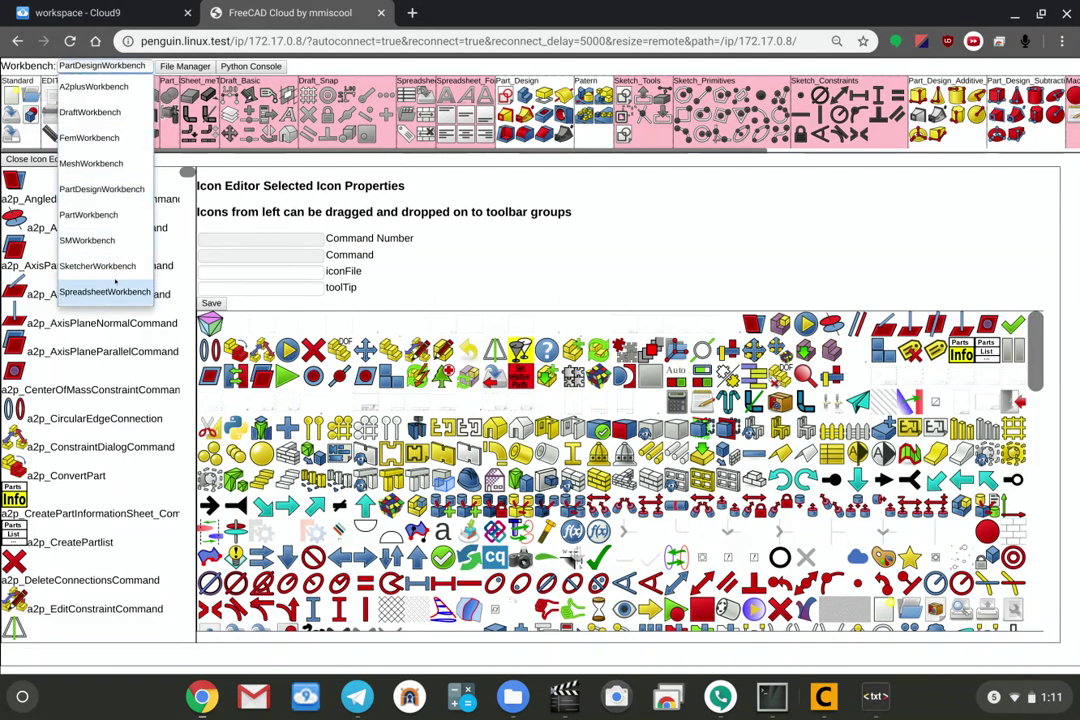
{"action": "left_click", "coordinate": [104, 291]}
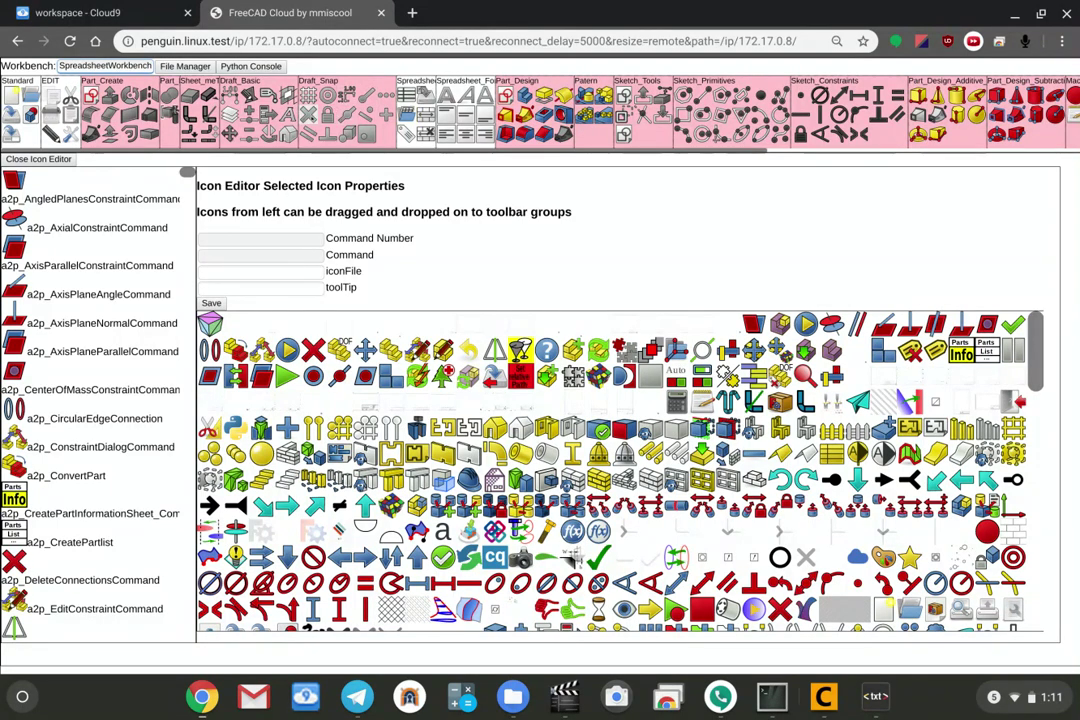
{"action": "right_click", "coordinate": [360, 84]}
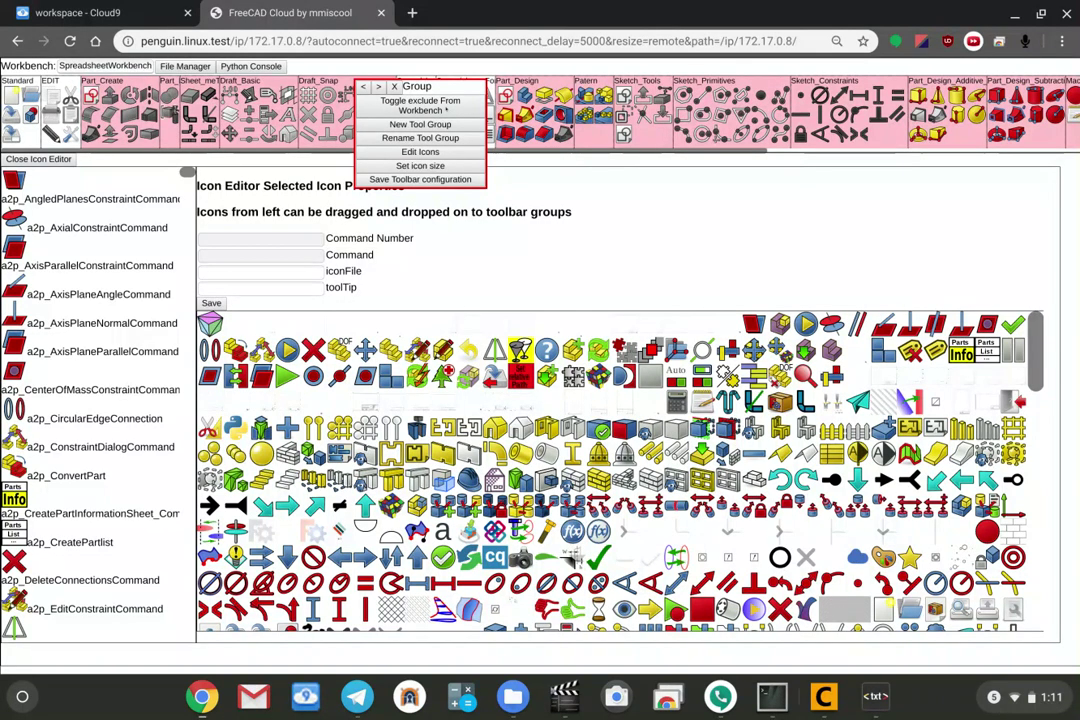
{"action": "left_click", "coordinate": [420, 104]}
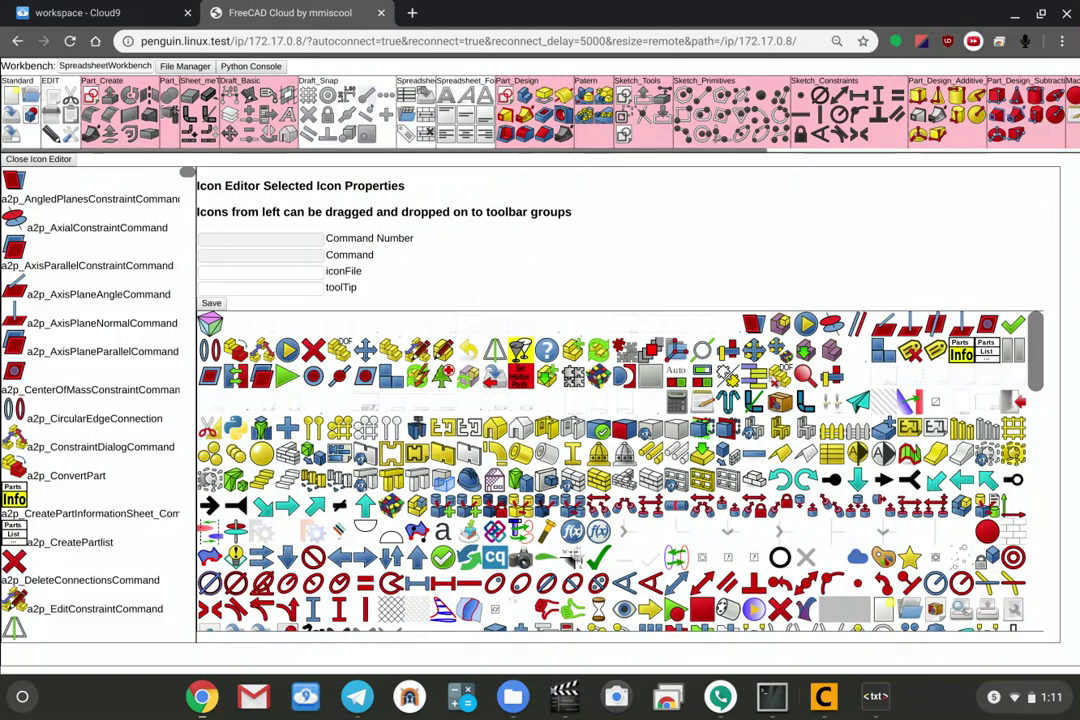
{"action": "left_click", "coordinate": [40, 159]}
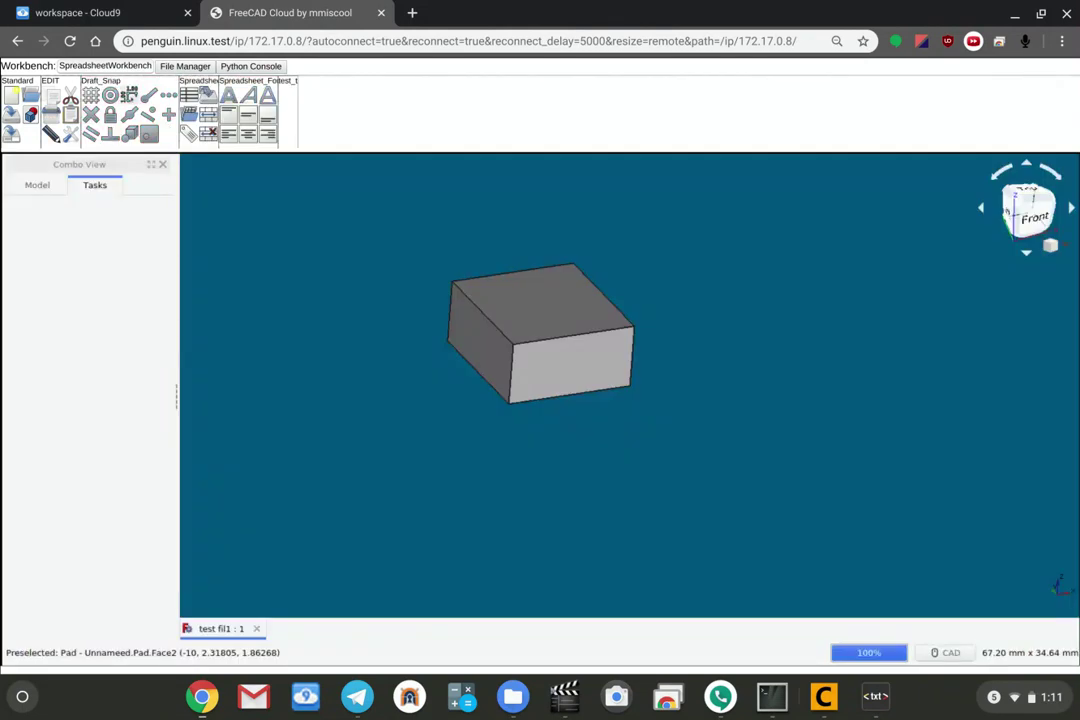
Exclude the Draft_Snap group from the Spreadsheet workbench toolbar.
{"action": "right_click", "coordinate": [119, 84]}
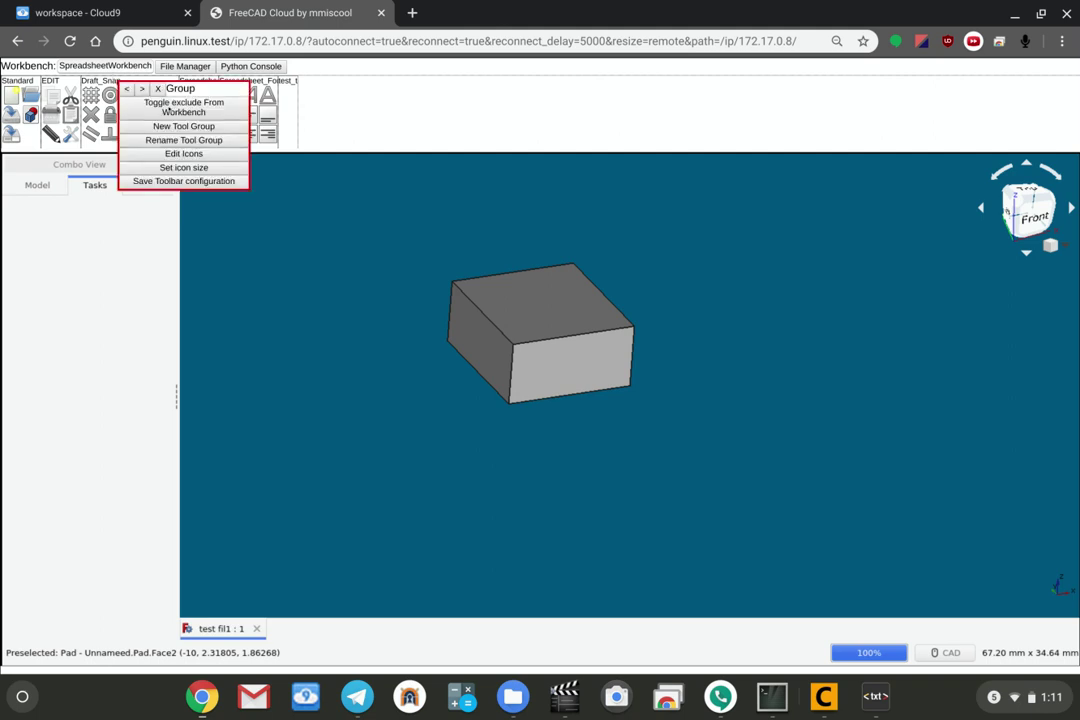
{"action": "left_click", "coordinate": [168, 109]}
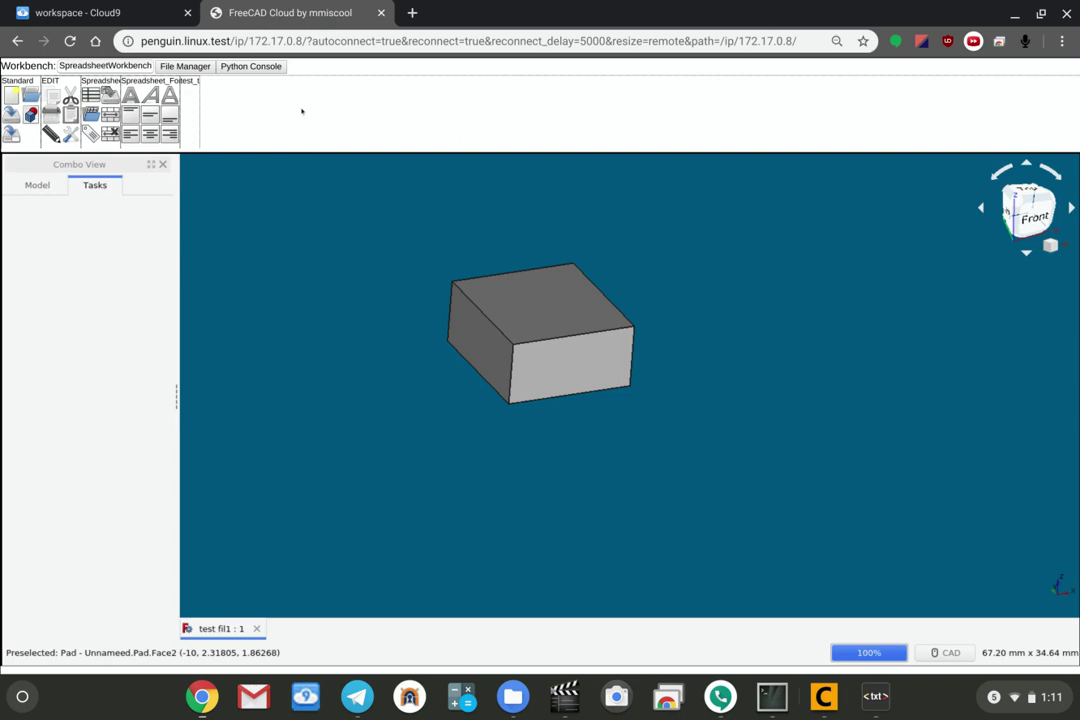
{"action": "right_click", "coordinate": [244, 107]}
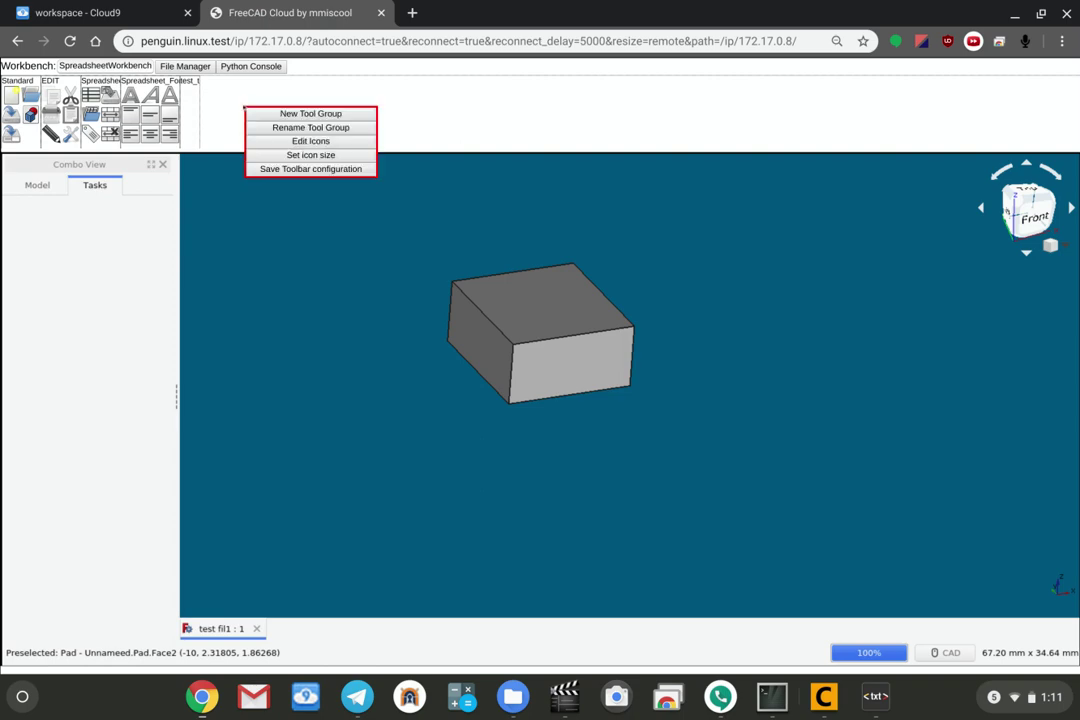
Open the Icon Editor, scroll to the FEM commands, and load FEM_ConstraintTransform (command 186) properties.
{"action": "left_click", "coordinate": [307, 143]}
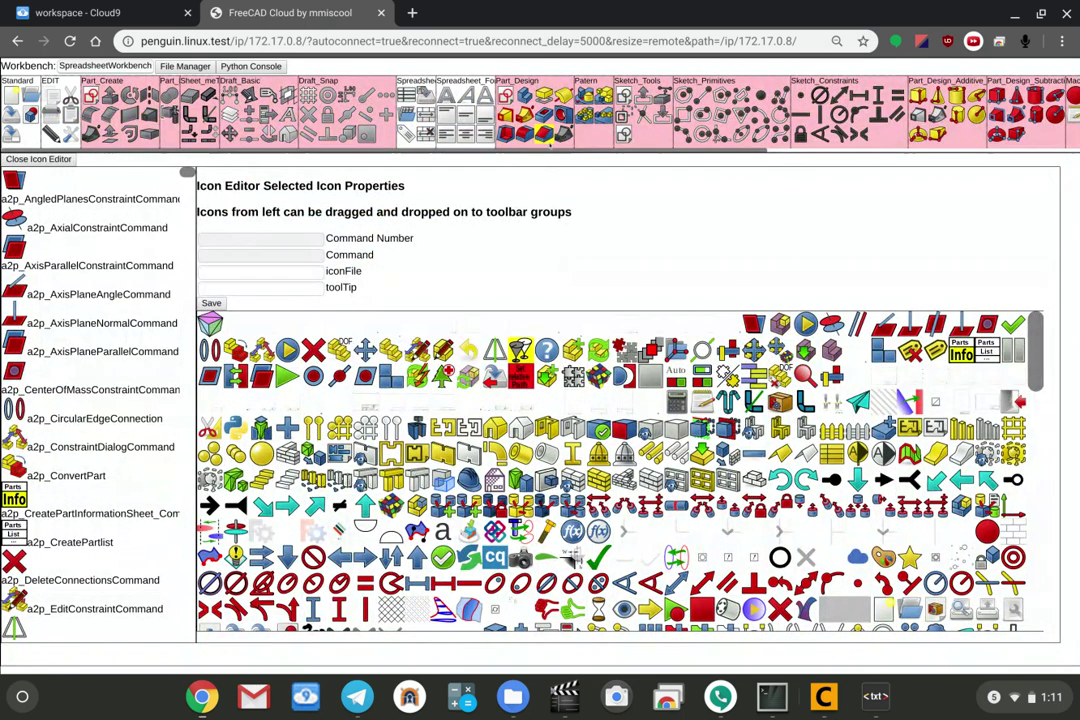
{"action": "scroll", "coordinate": [88, 241], "scroll_direction": "down", "scroll_amount": 5}
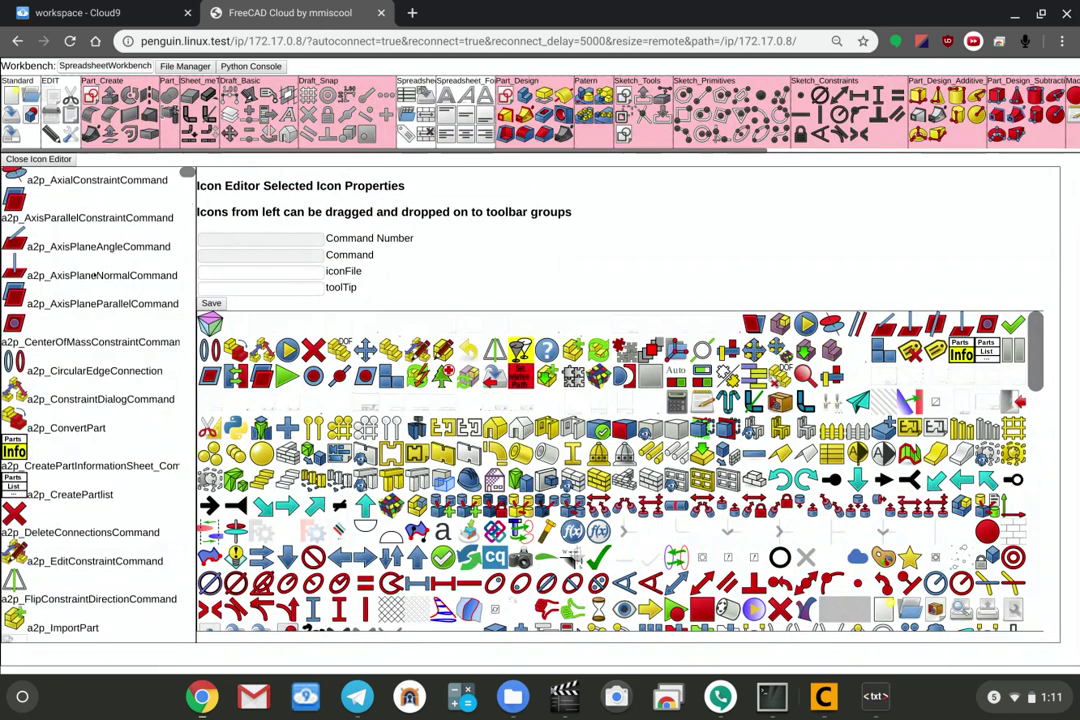
{"action": "scroll", "coordinate": [50, 180], "scroll_direction": "up", "scroll_amount": 5}
{"action": "scroll", "coordinate": [48, 181], "scroll_direction": "down", "scroll_amount": 15}
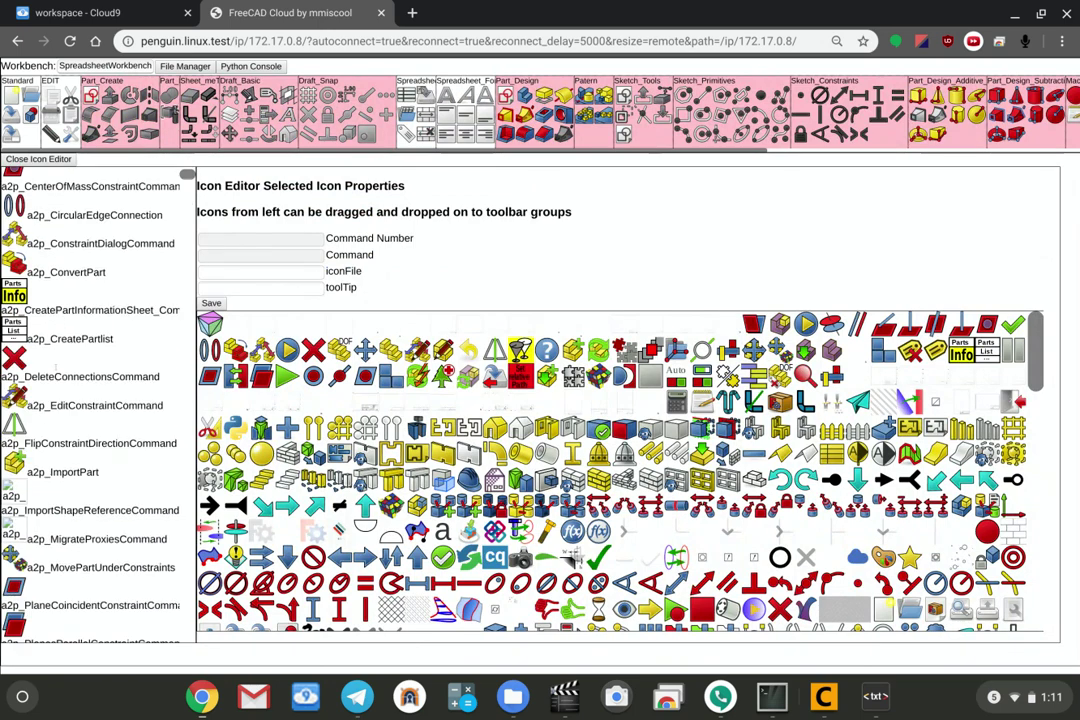
{"action": "scroll", "coordinate": [68, 374], "scroll_direction": "down", "scroll_amount": 20}
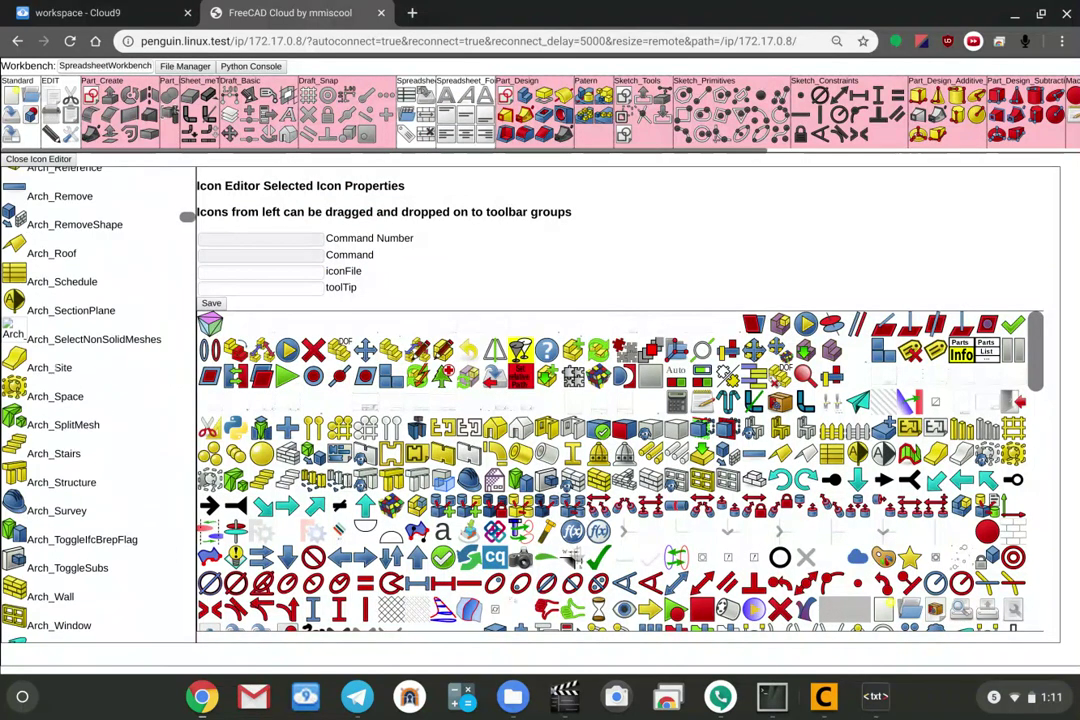
{"action": "scroll", "coordinate": [68, 374], "scroll_direction": "down", "scroll_amount": 1}
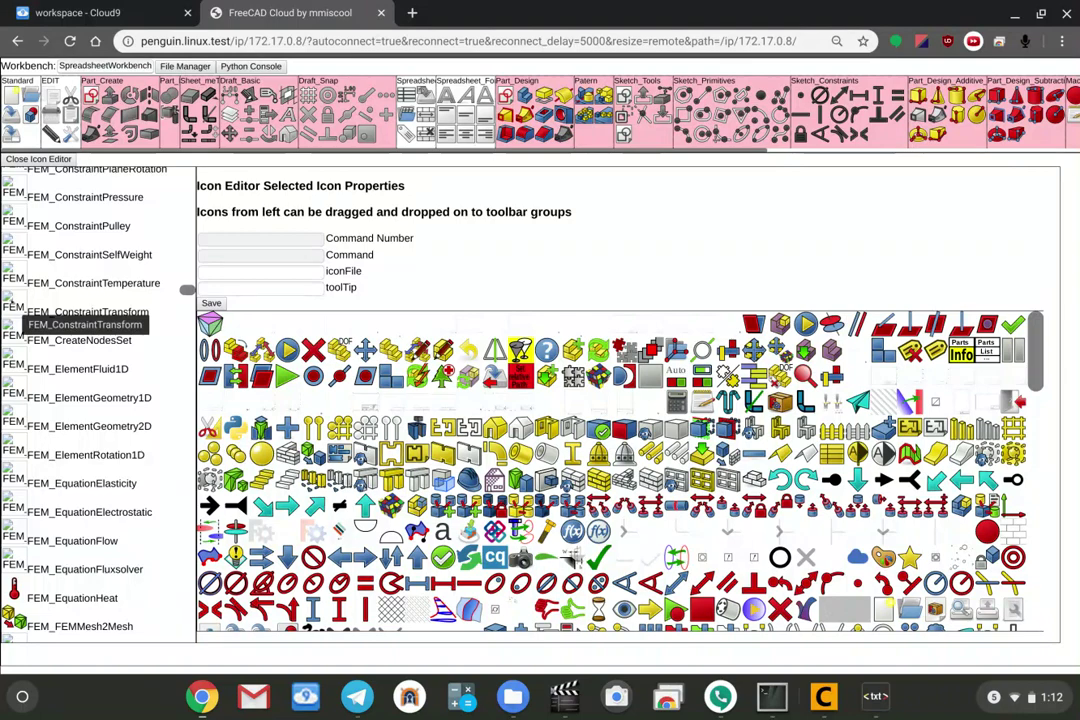
{"action": "left_click", "coordinate": [88, 312]}
{"action": "scroll", "coordinate": [620, 470], "scroll_direction": "down", "scroll_amount": 5}
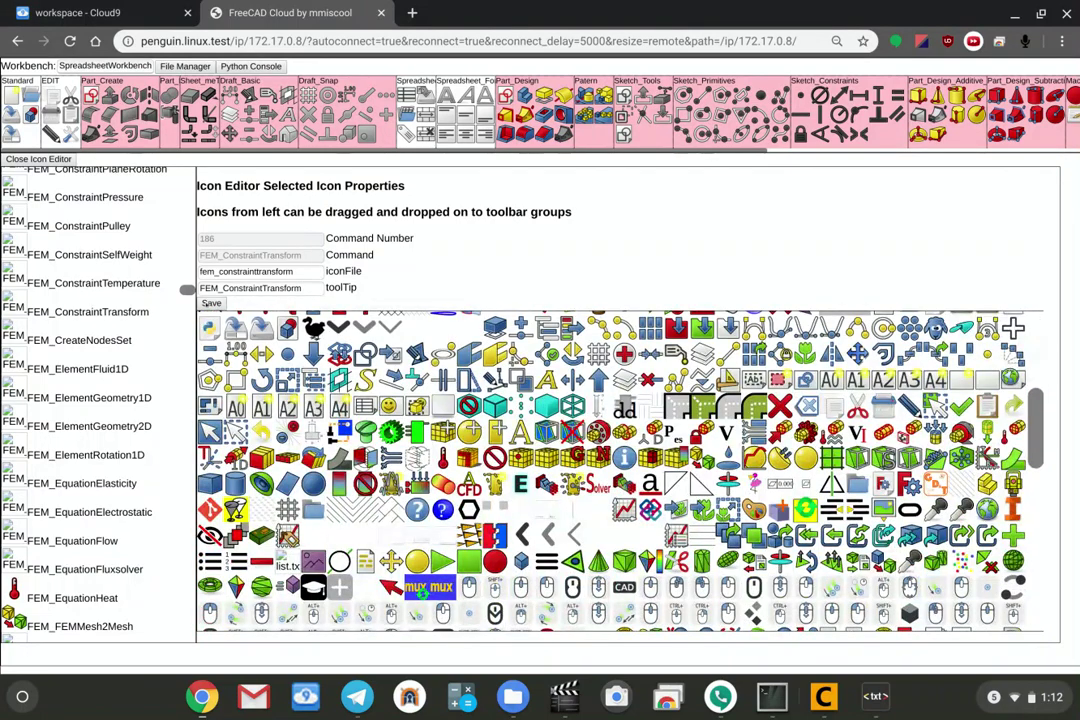
{"action": "scroll", "coordinate": [620, 470], "scroll_direction": "up", "scroll_amount": 3}
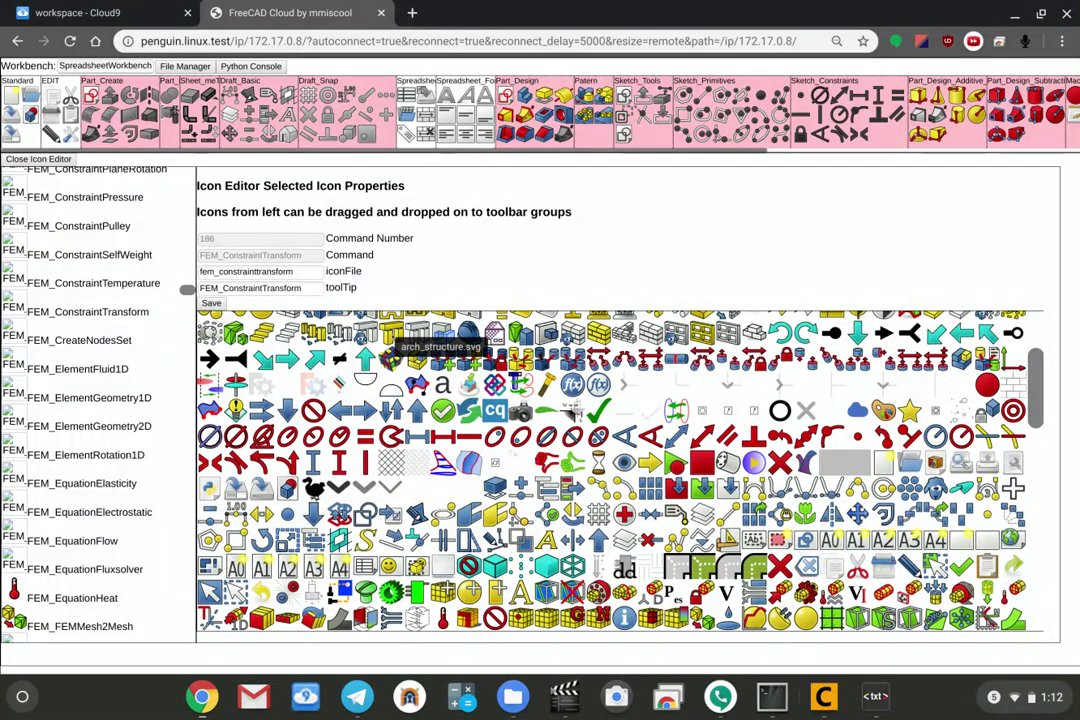
{"action": "scroll", "coordinate": [430, 330], "scroll_direction": "up", "scroll_amount": 2}
{"action": "scroll", "coordinate": [187, 292], "scroll_direction": "down", "scroll_amount": 4}
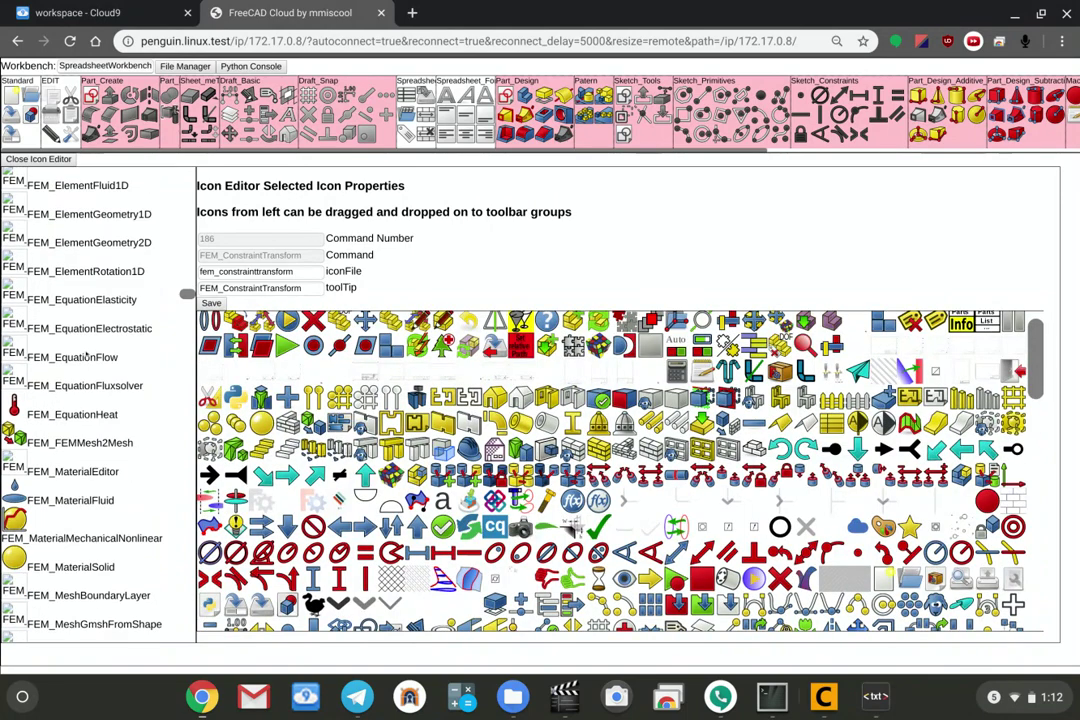
{"action": "scroll", "coordinate": [187, 296], "scroll_direction": "down", "scroll_amount": 9}
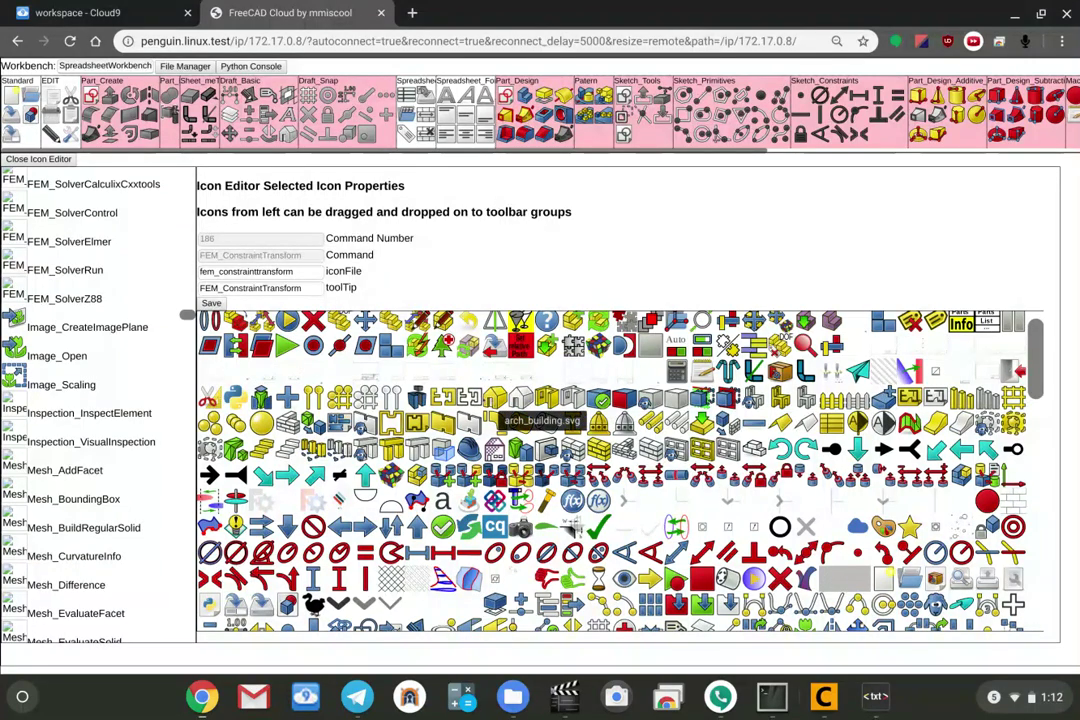
Assign the arch_panel icon to FEM_SolverZ88 and add that command to the EDIT tool group.
{"action": "left_click", "coordinate": [64, 298]}
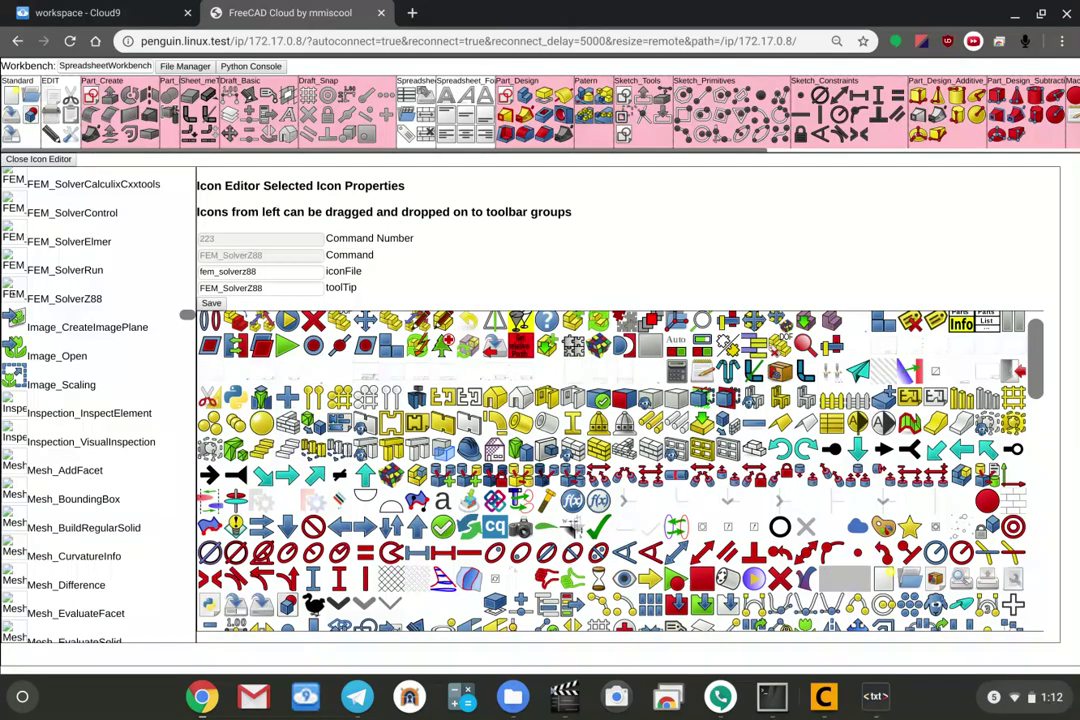
{"action": "left_click_drag", "start_coordinate": [497, 397], "coordinate": [15, 296]}
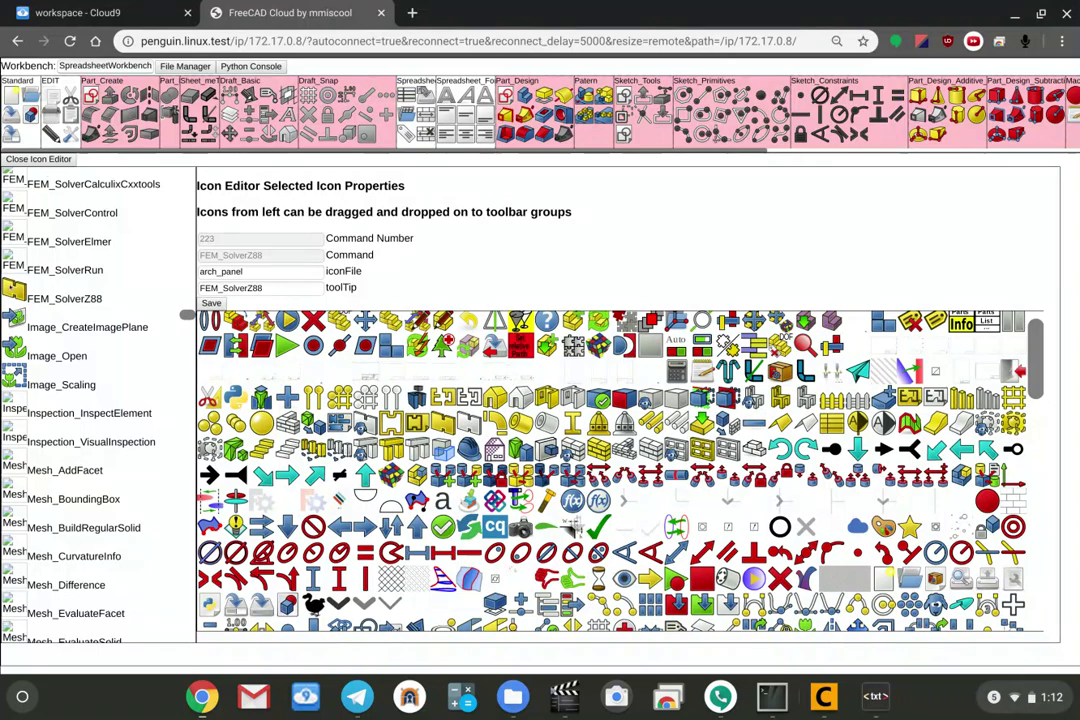
{"action": "left_click_drag", "start_coordinate": [14, 292], "coordinate": [48, 253]}
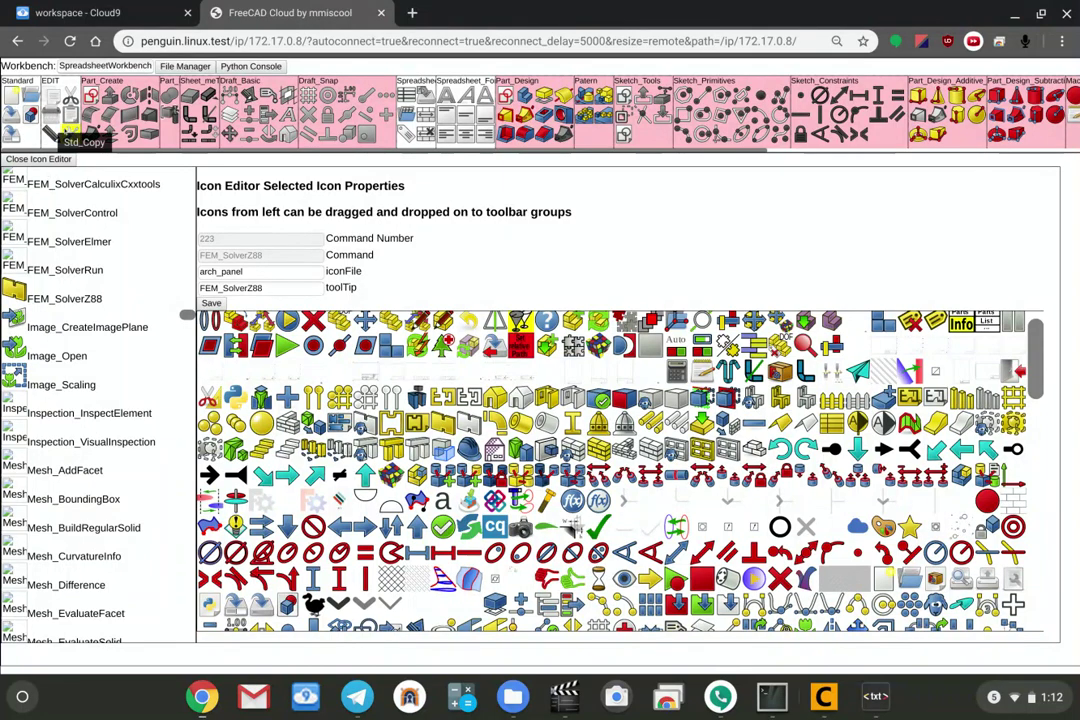
{"action": "left_click_drag", "start_coordinate": [14, 290], "coordinate": [52, 112]}
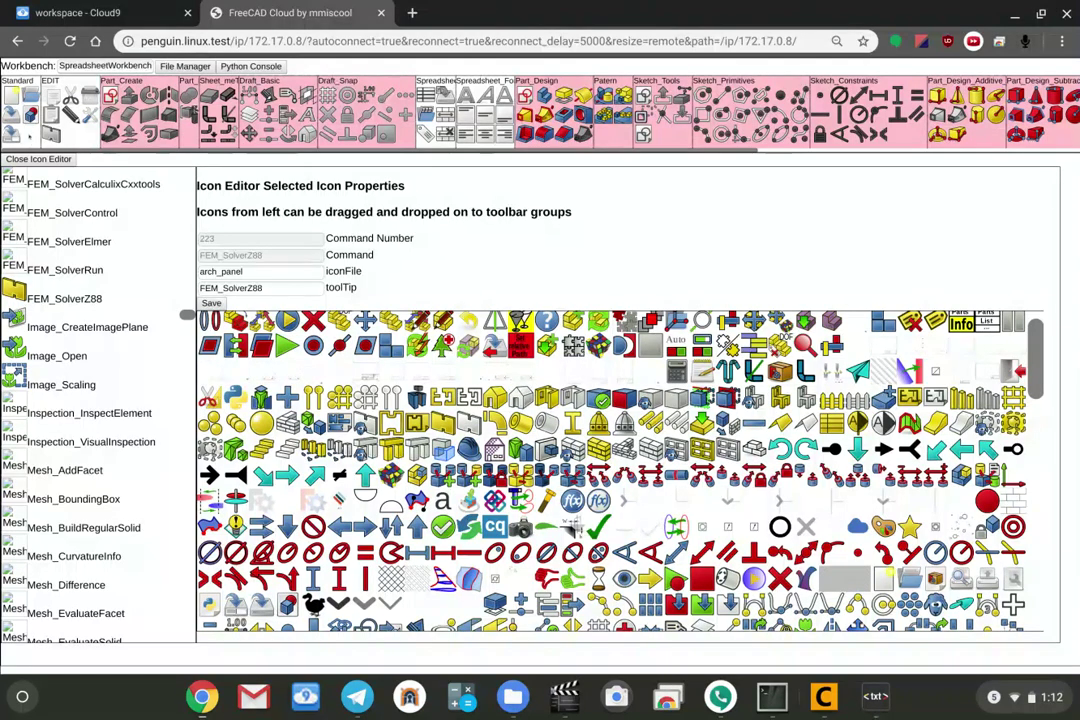
Delete the FEM_SolverZ88 icon from the EDIT toolbar group and confirm the removal.
{"action": "right_click", "coordinate": [52, 134]}
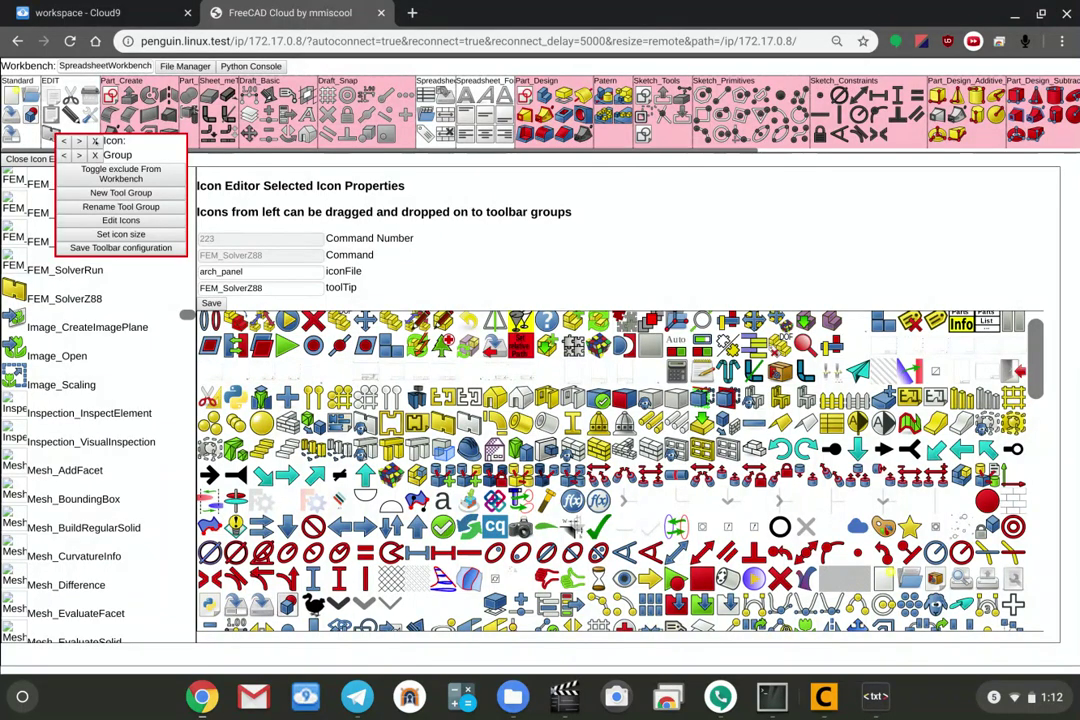
{"action": "left_click", "coordinate": [95, 155]}
{"action": "left_click", "coordinate": [619, 133]}
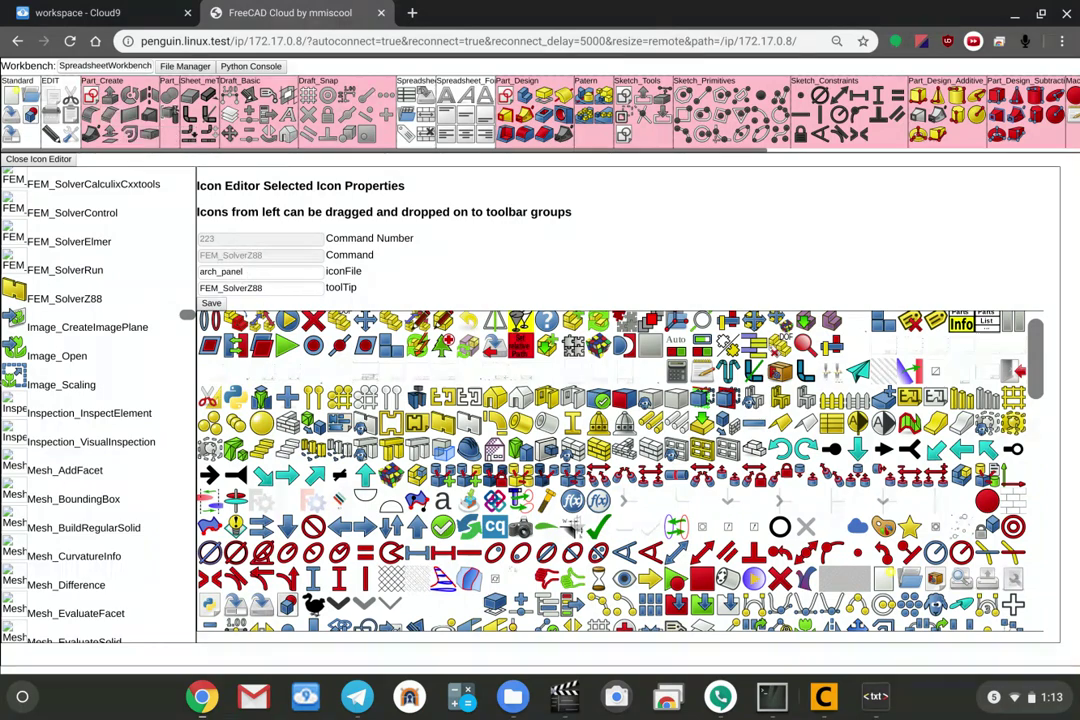
{"action": "scroll", "coordinate": [160, 370], "scroll_direction": "down", "scroll_amount": 20}
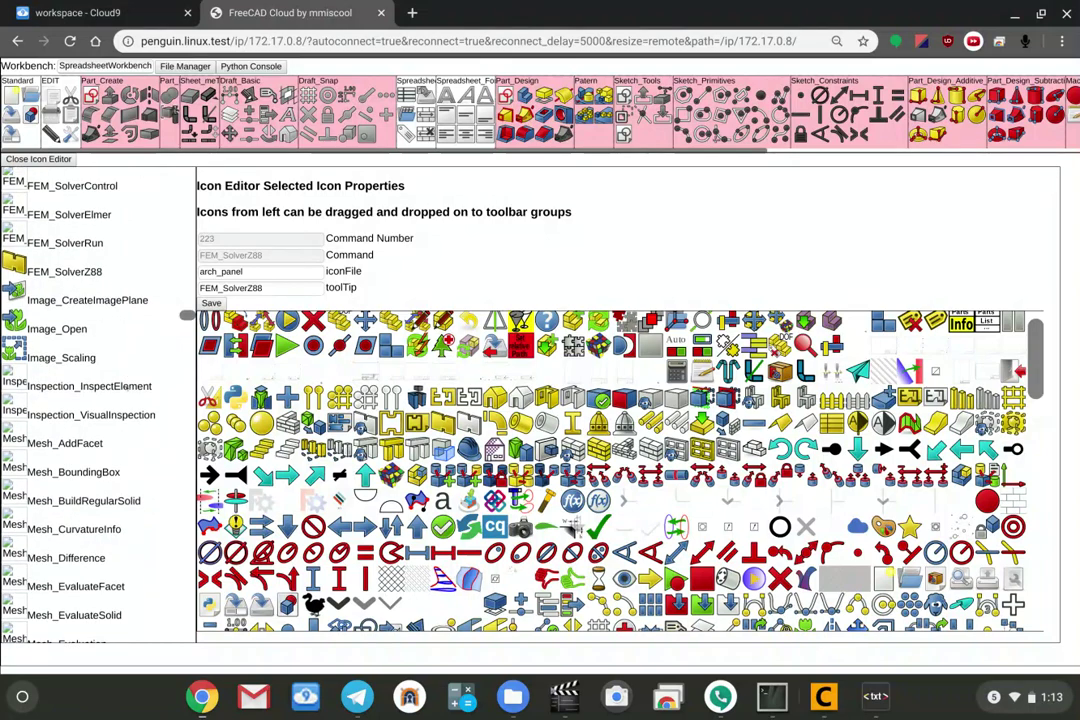
{"action": "scroll", "coordinate": [128, 388], "scroll_direction": "down", "scroll_amount": 3}
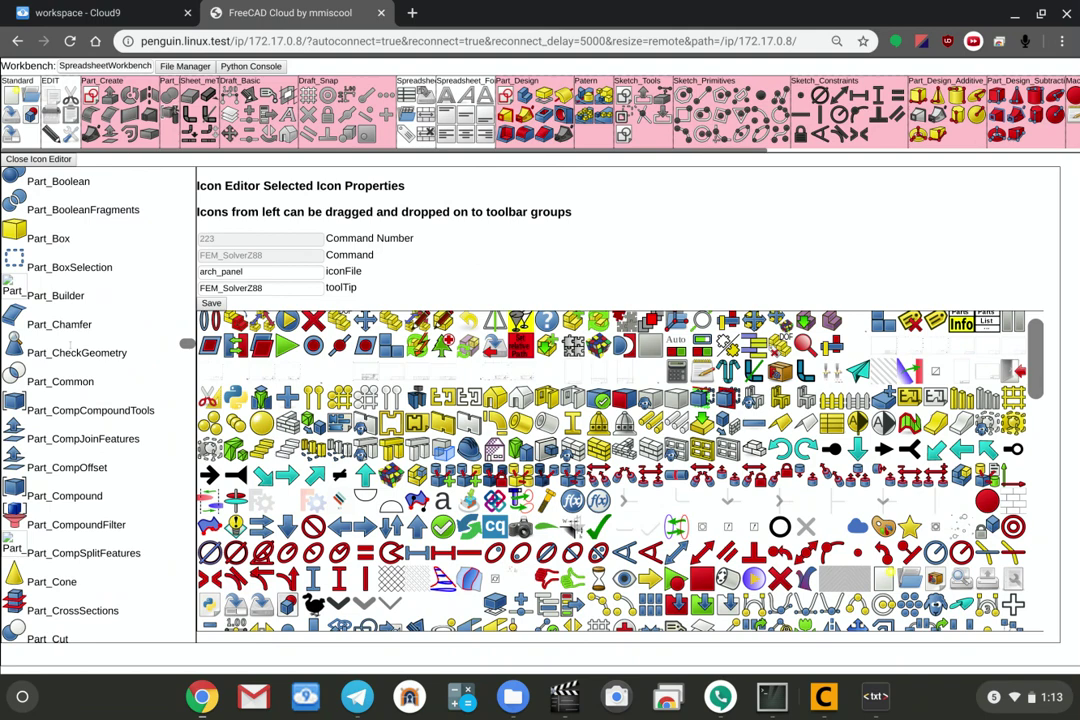
Search the page for 'extru' to locate Part_Extrude and SMExtrudeFace in the command list.
{"action": "key", "text": "ctrl+f"}
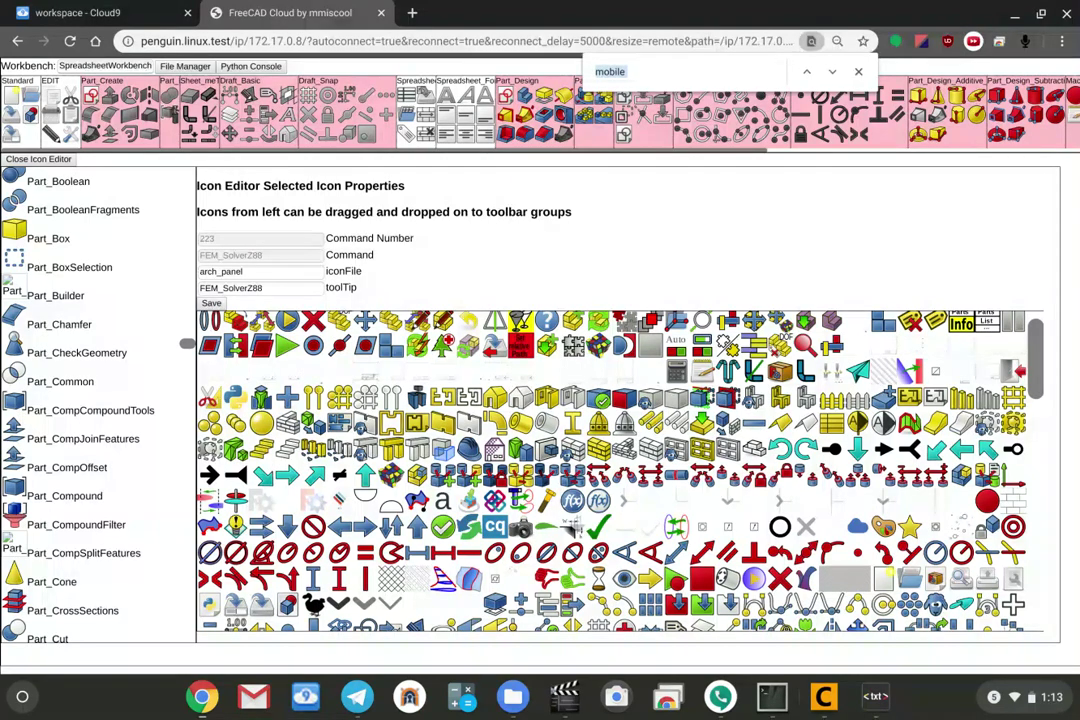
{"action": "type", "text": "extru"}
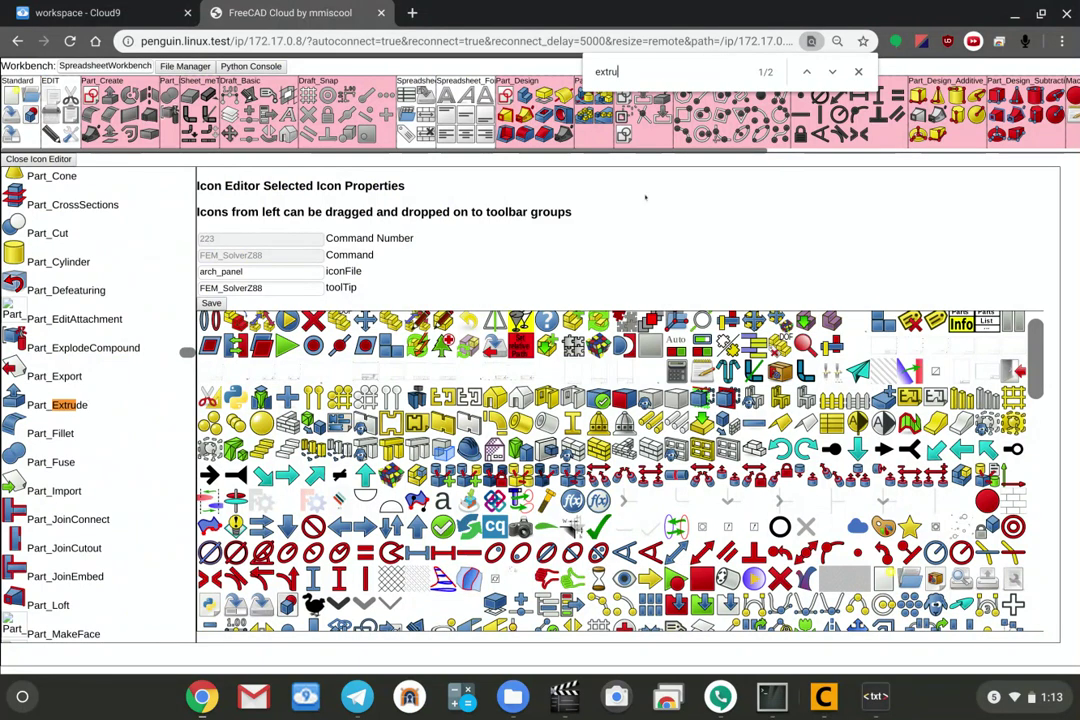
{"action": "left_click", "coordinate": [830, 72]}
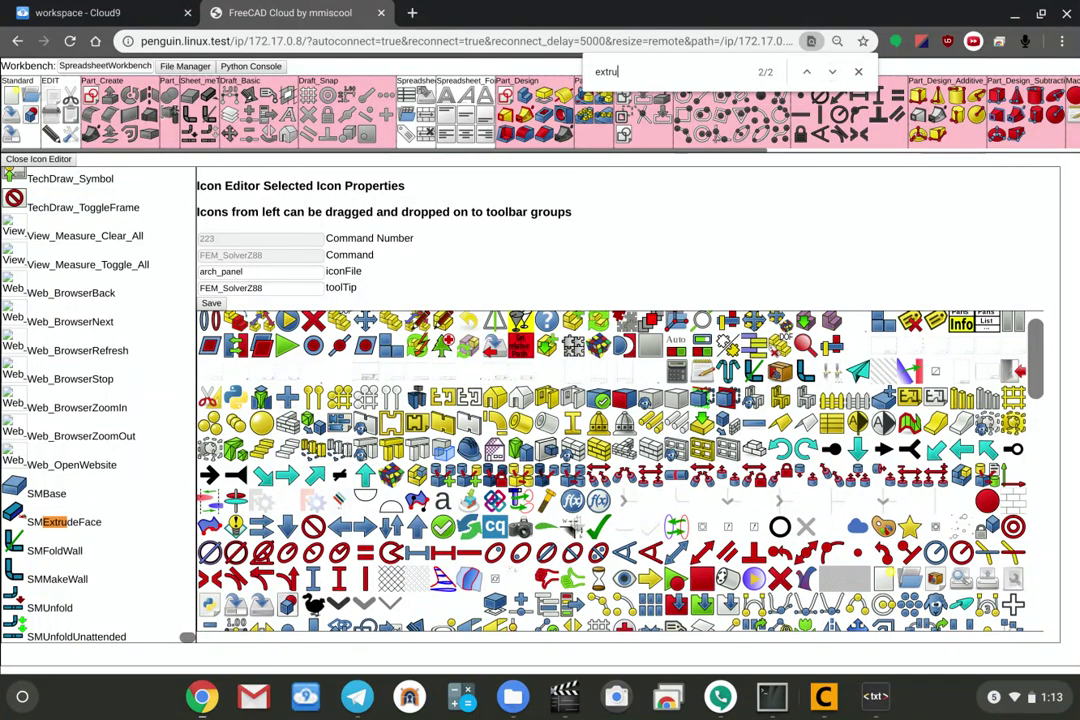
{"action": "left_click", "coordinate": [858, 72]}
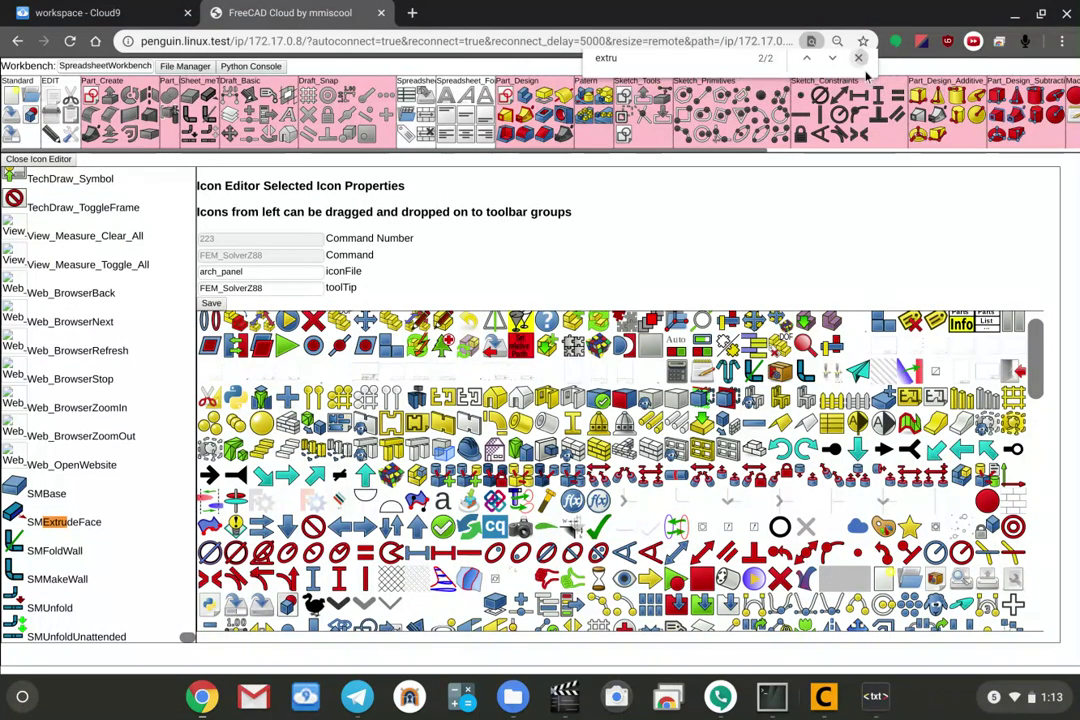
Leave the Icon Editor, activate A2plusWorkbench, and export the toolbar configuration to settings (8).json.
{"action": "left_click", "coordinate": [19, 160]}
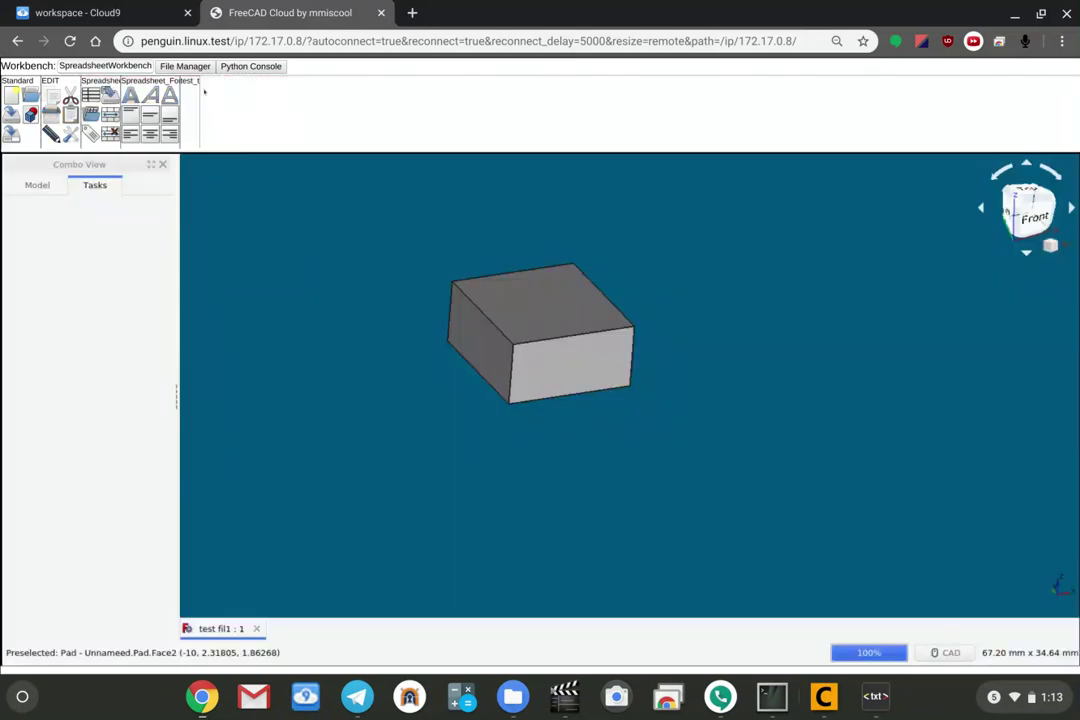
{"action": "left_click", "coordinate": [133, 66]}
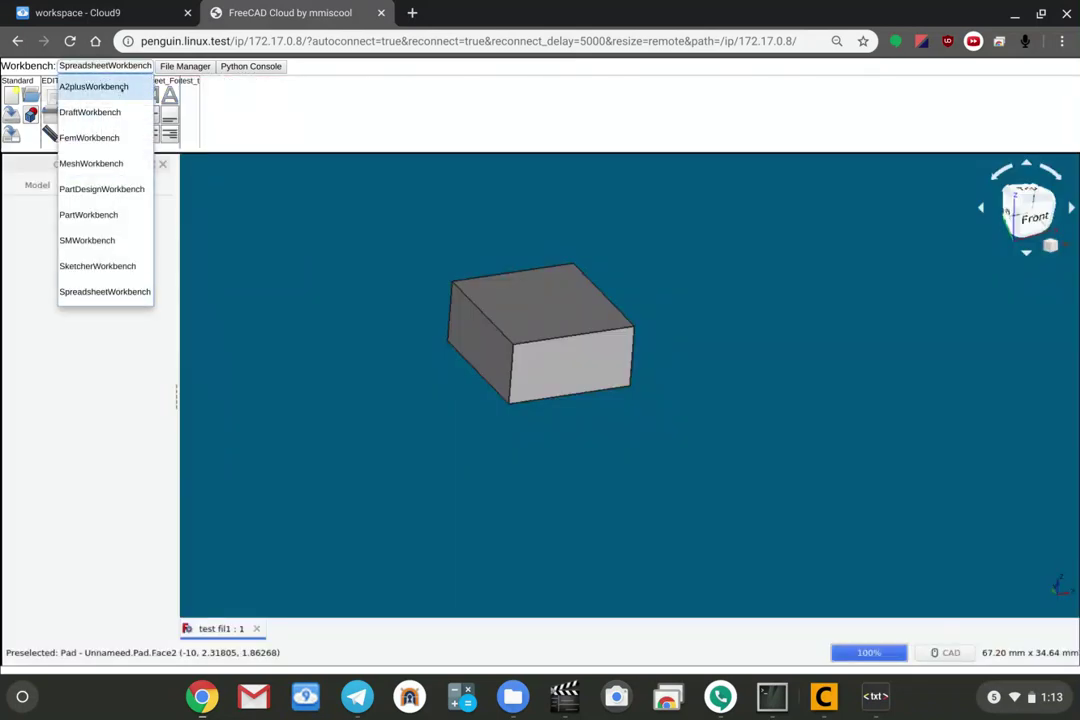
{"action": "left_click", "coordinate": [102, 86]}
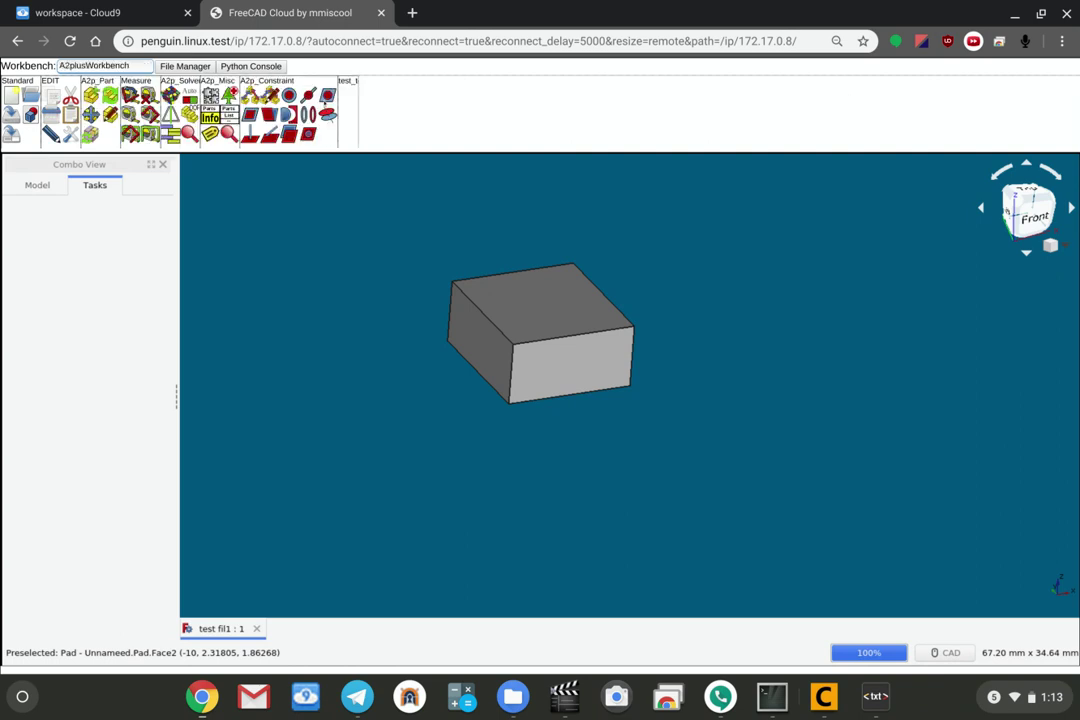
{"action": "right_click", "coordinate": [439, 117]}
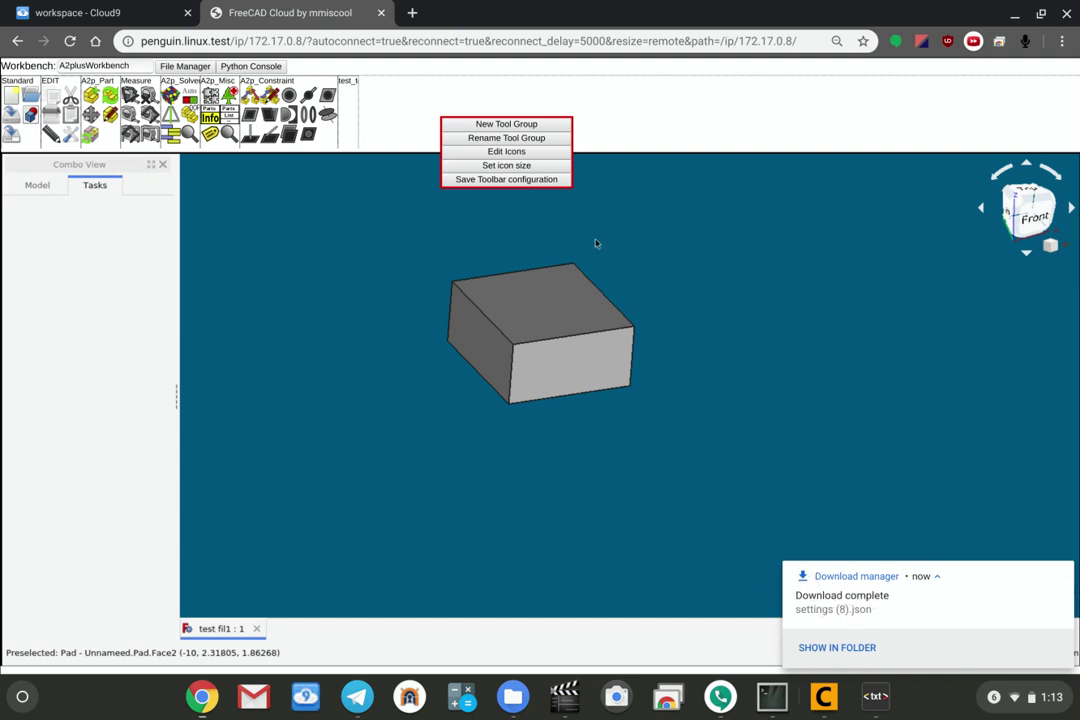
{"action": "left_click", "coordinate": [600, 114]}
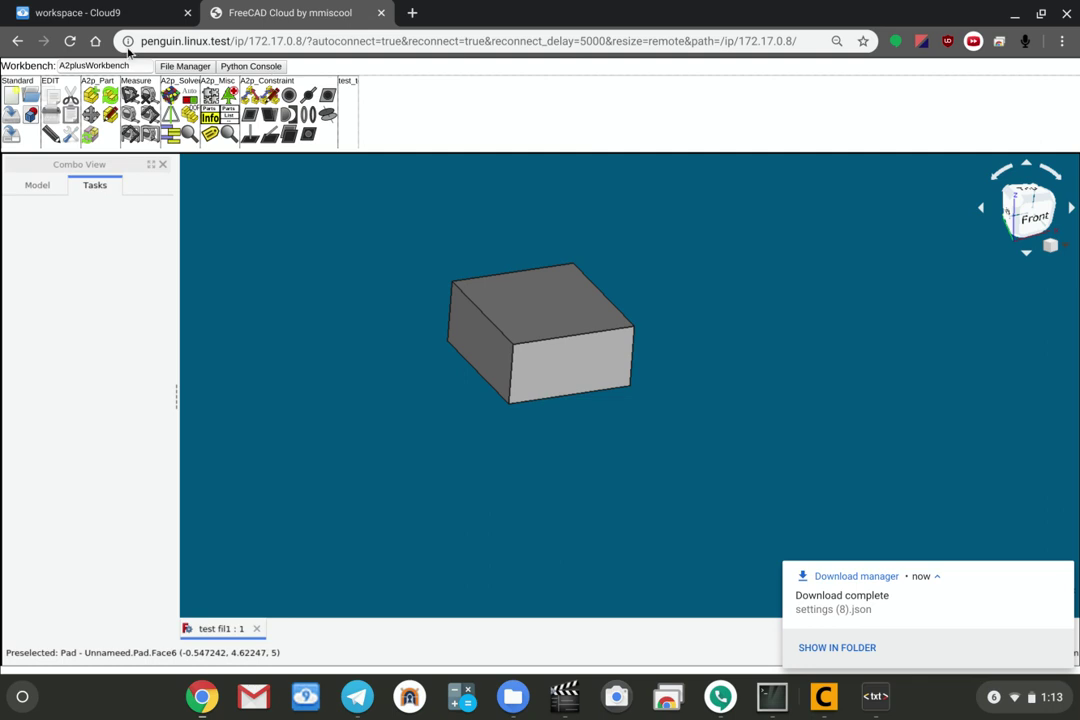
{"action": "left_click", "coordinate": [93, 65]}
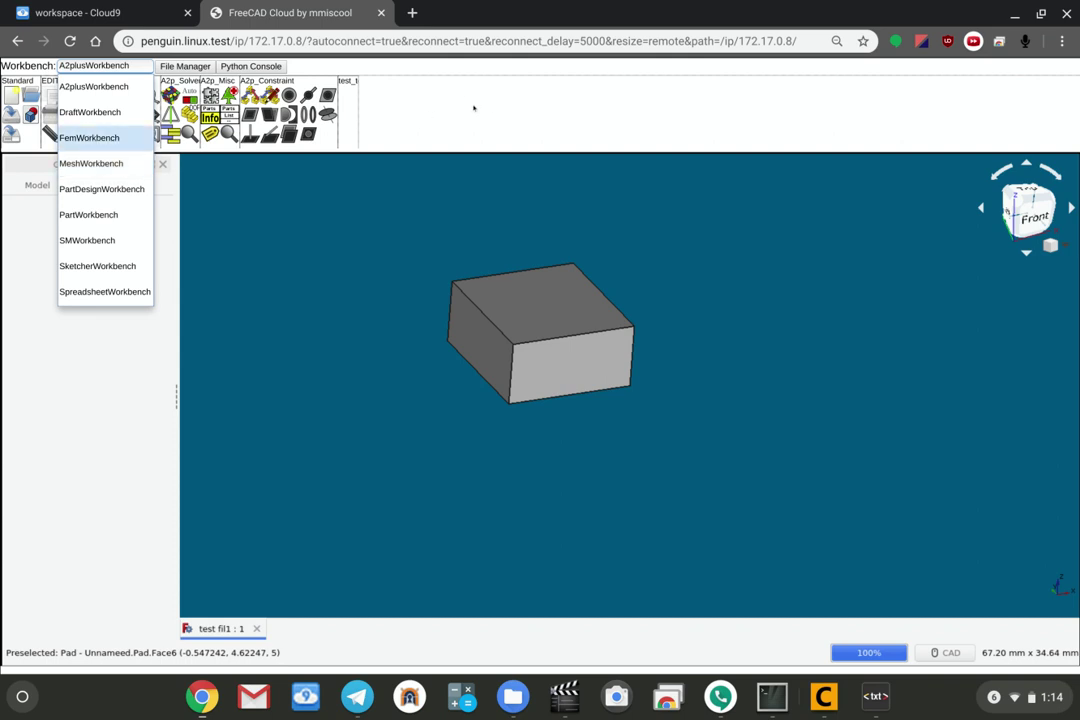
{"action": "left_click", "coordinate": [474, 107]}
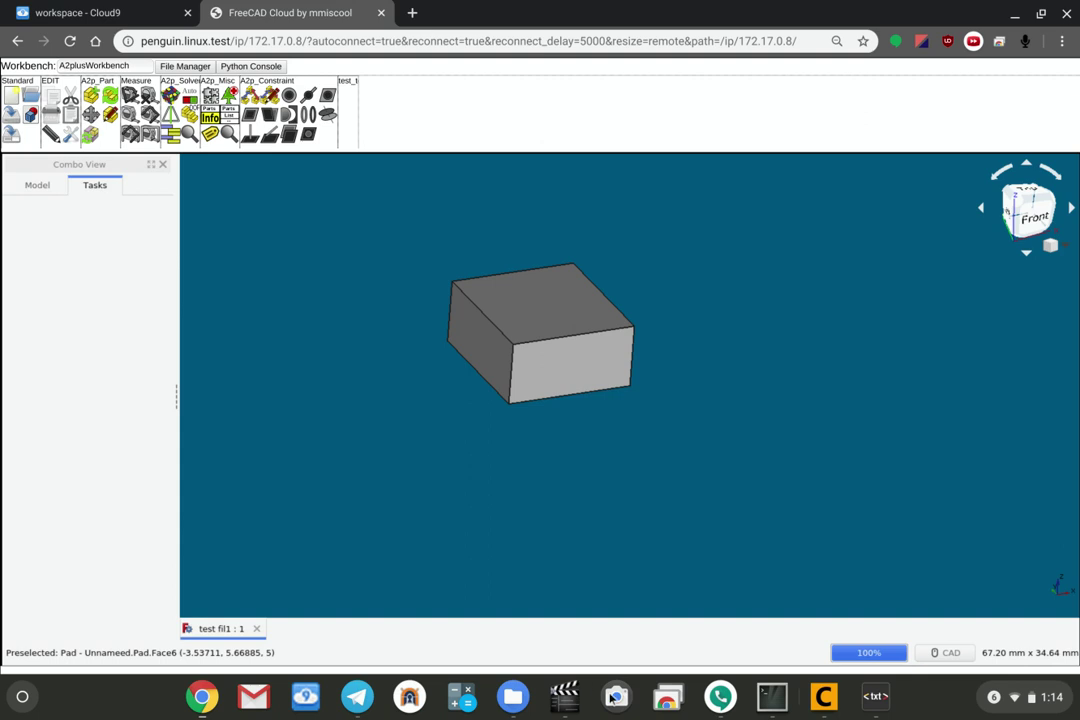
{"action": "left_click", "coordinate": [562, 698]}
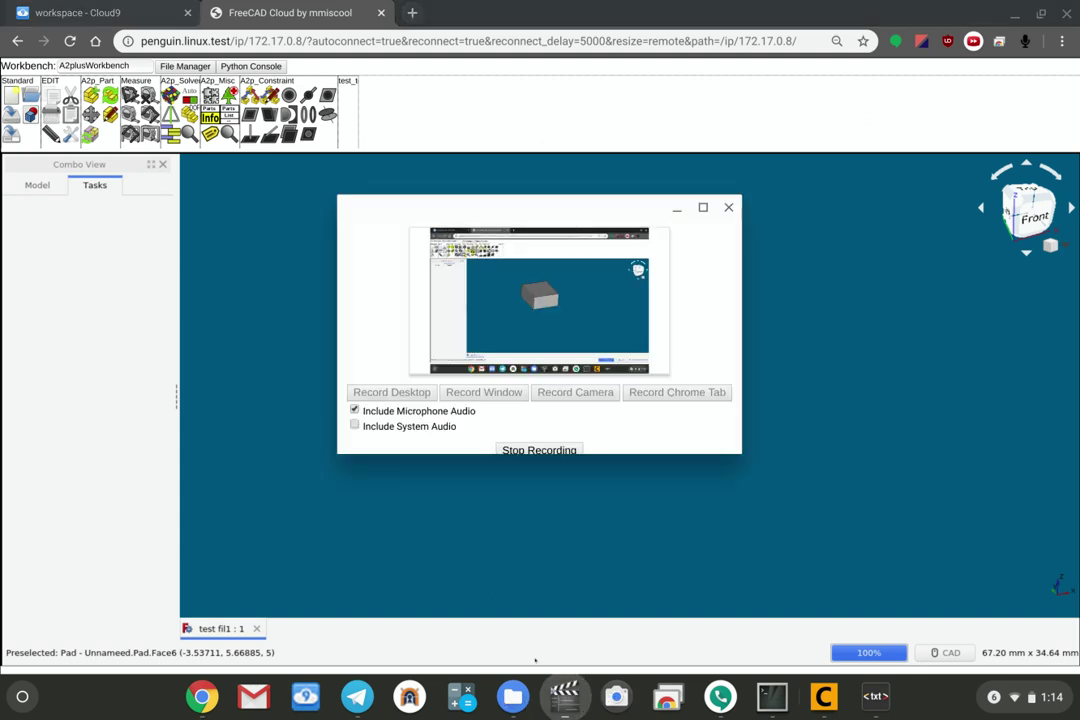